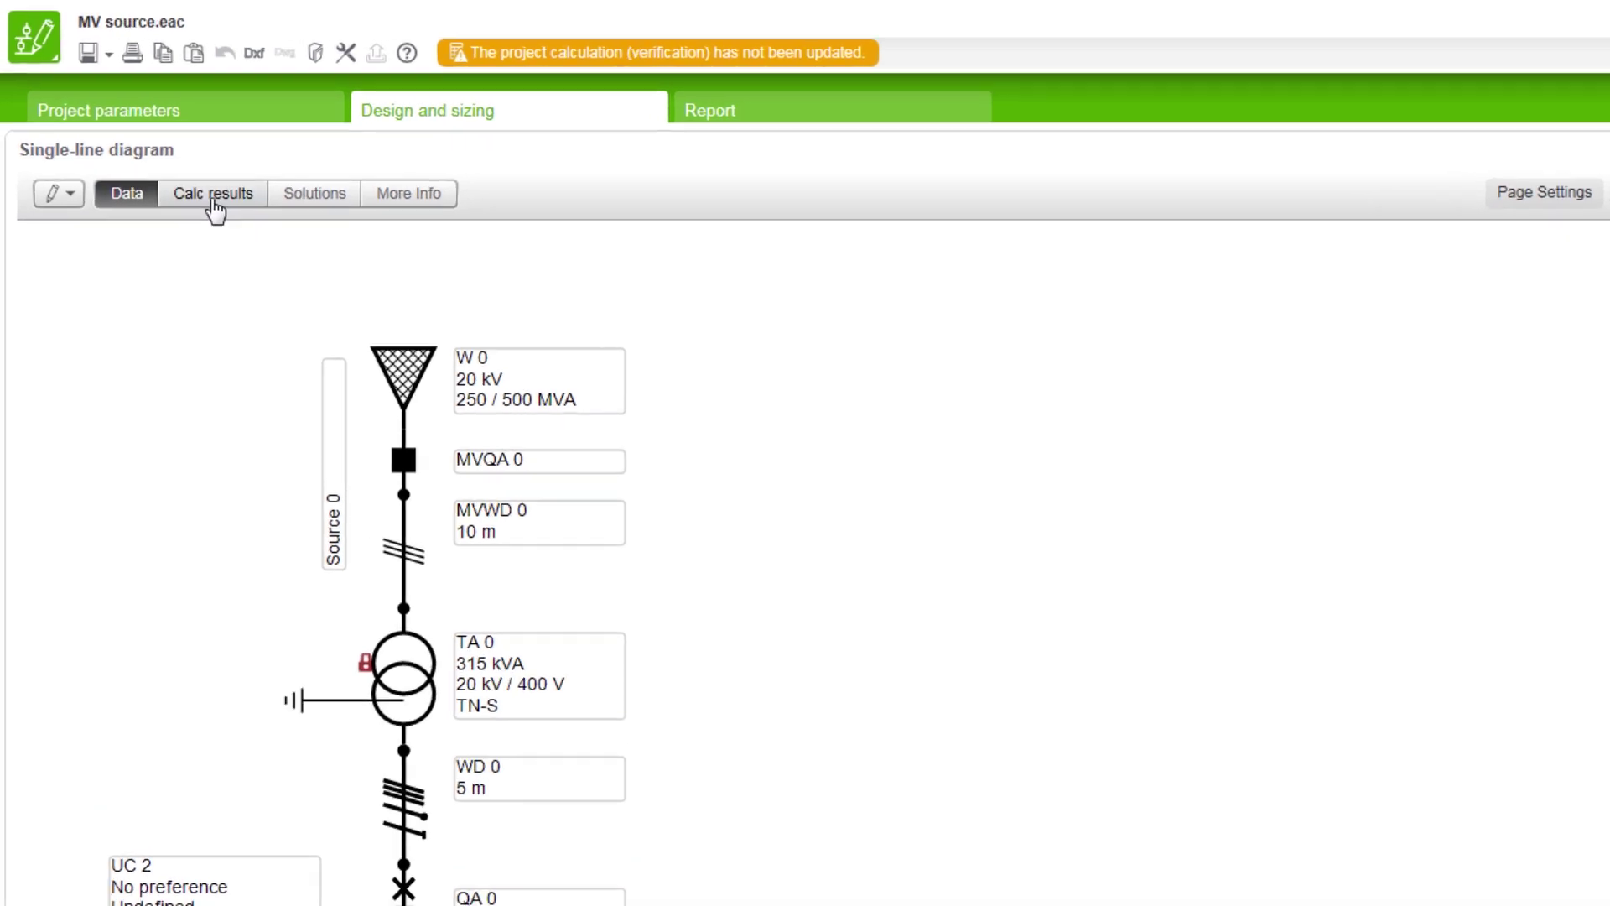
- Display calculated values, chosen device solutions (MV breaker, Trihal transformer) and more-info labels on the diagram
left_click(184, 179)
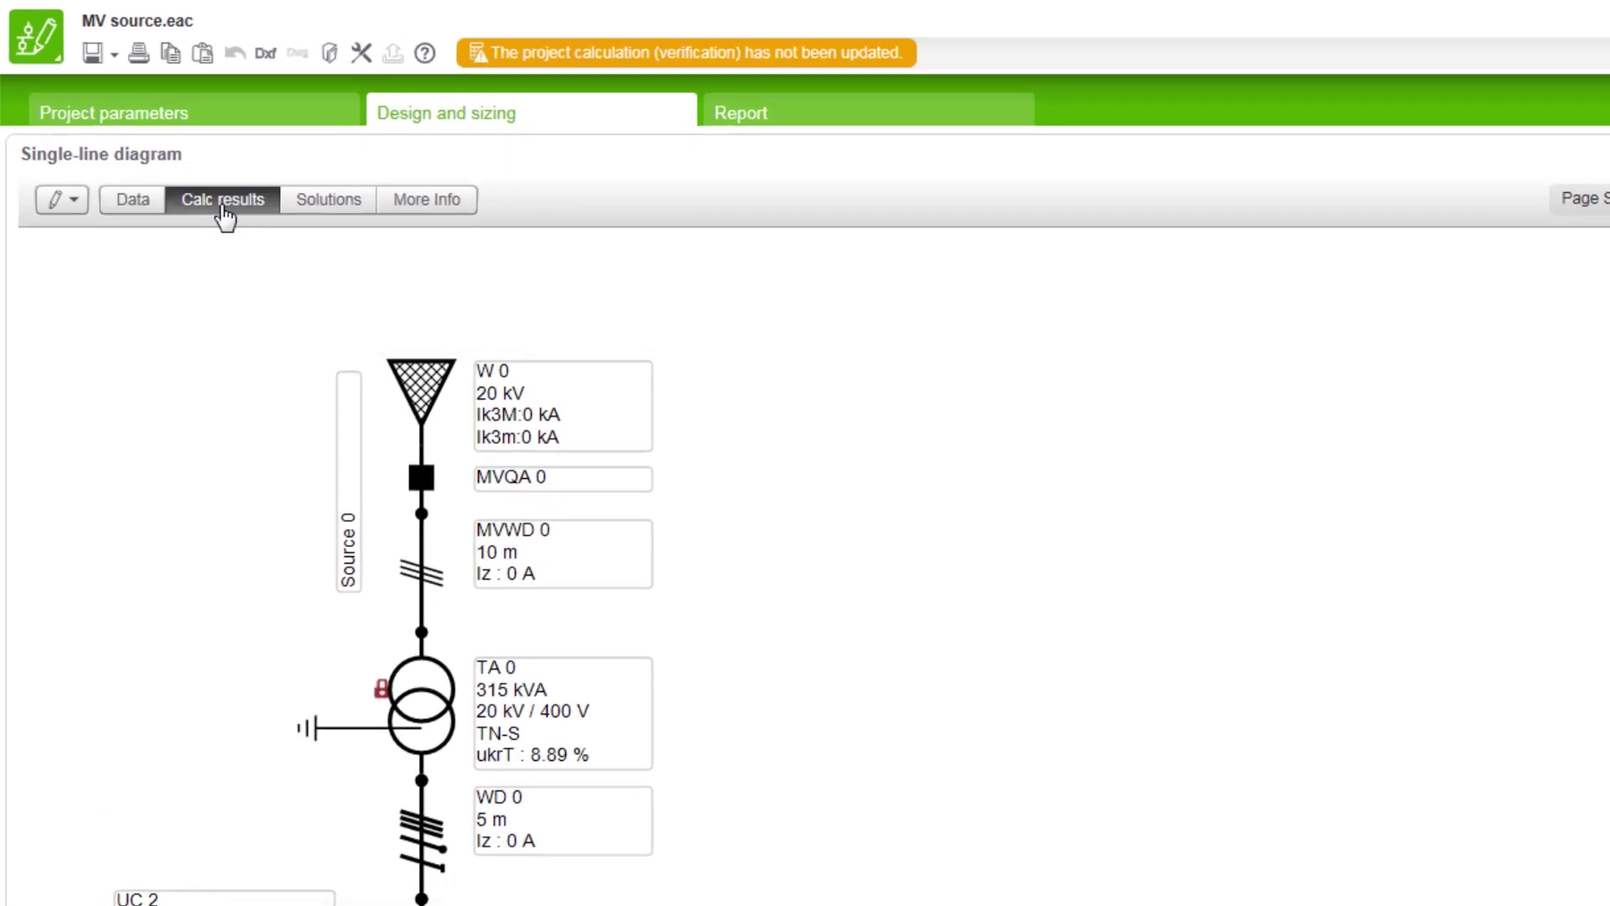
left_click(329, 208)
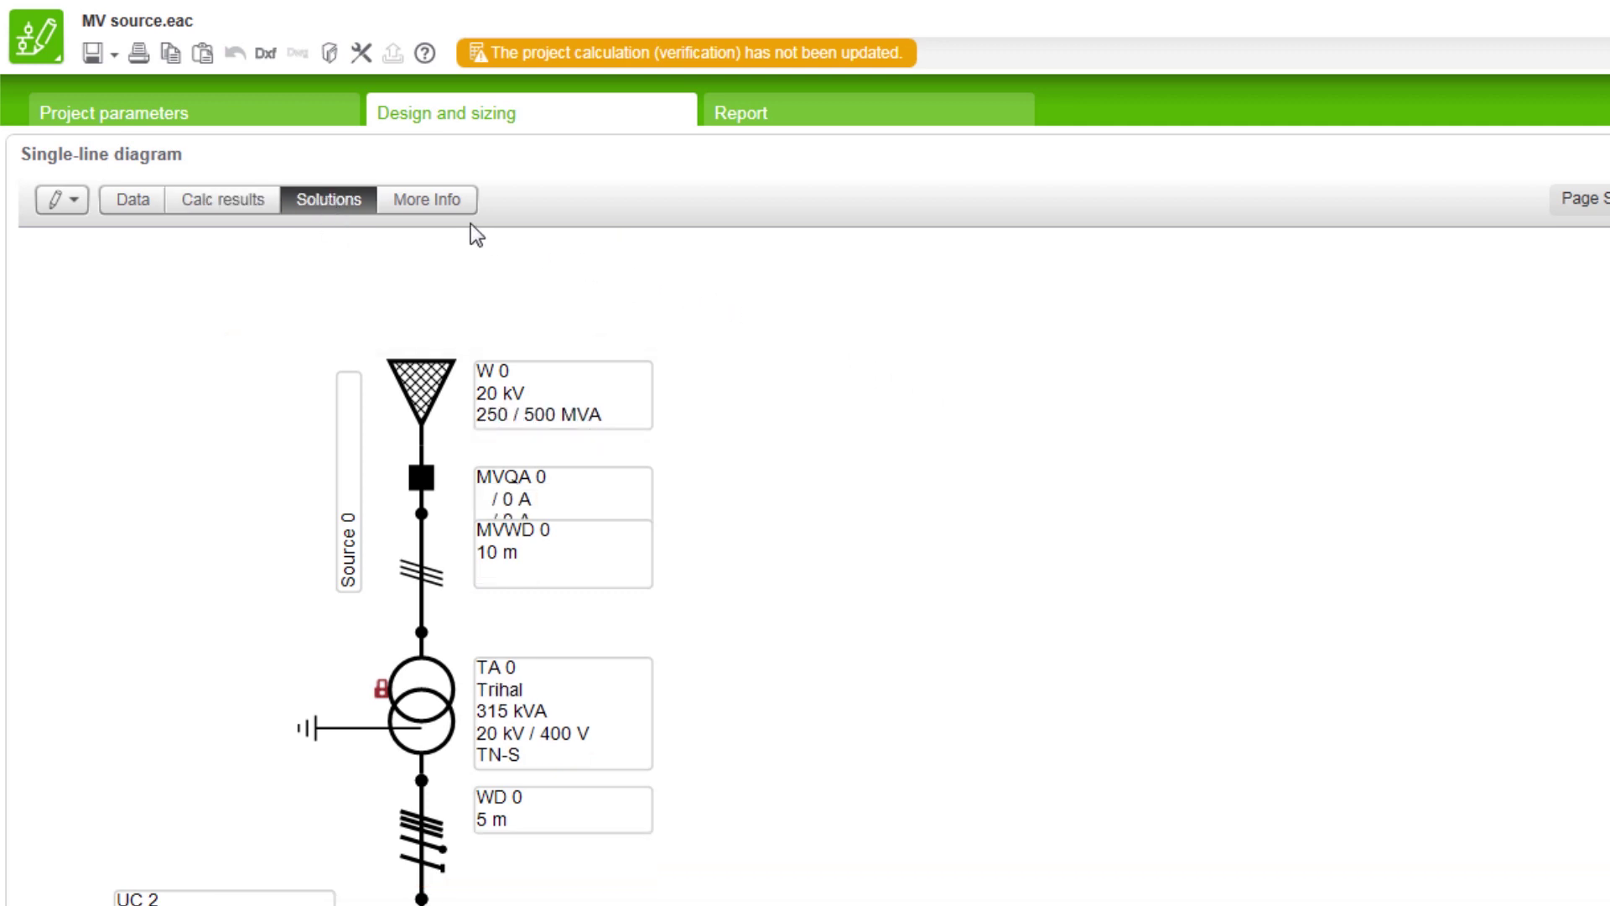
left_click(424, 204)
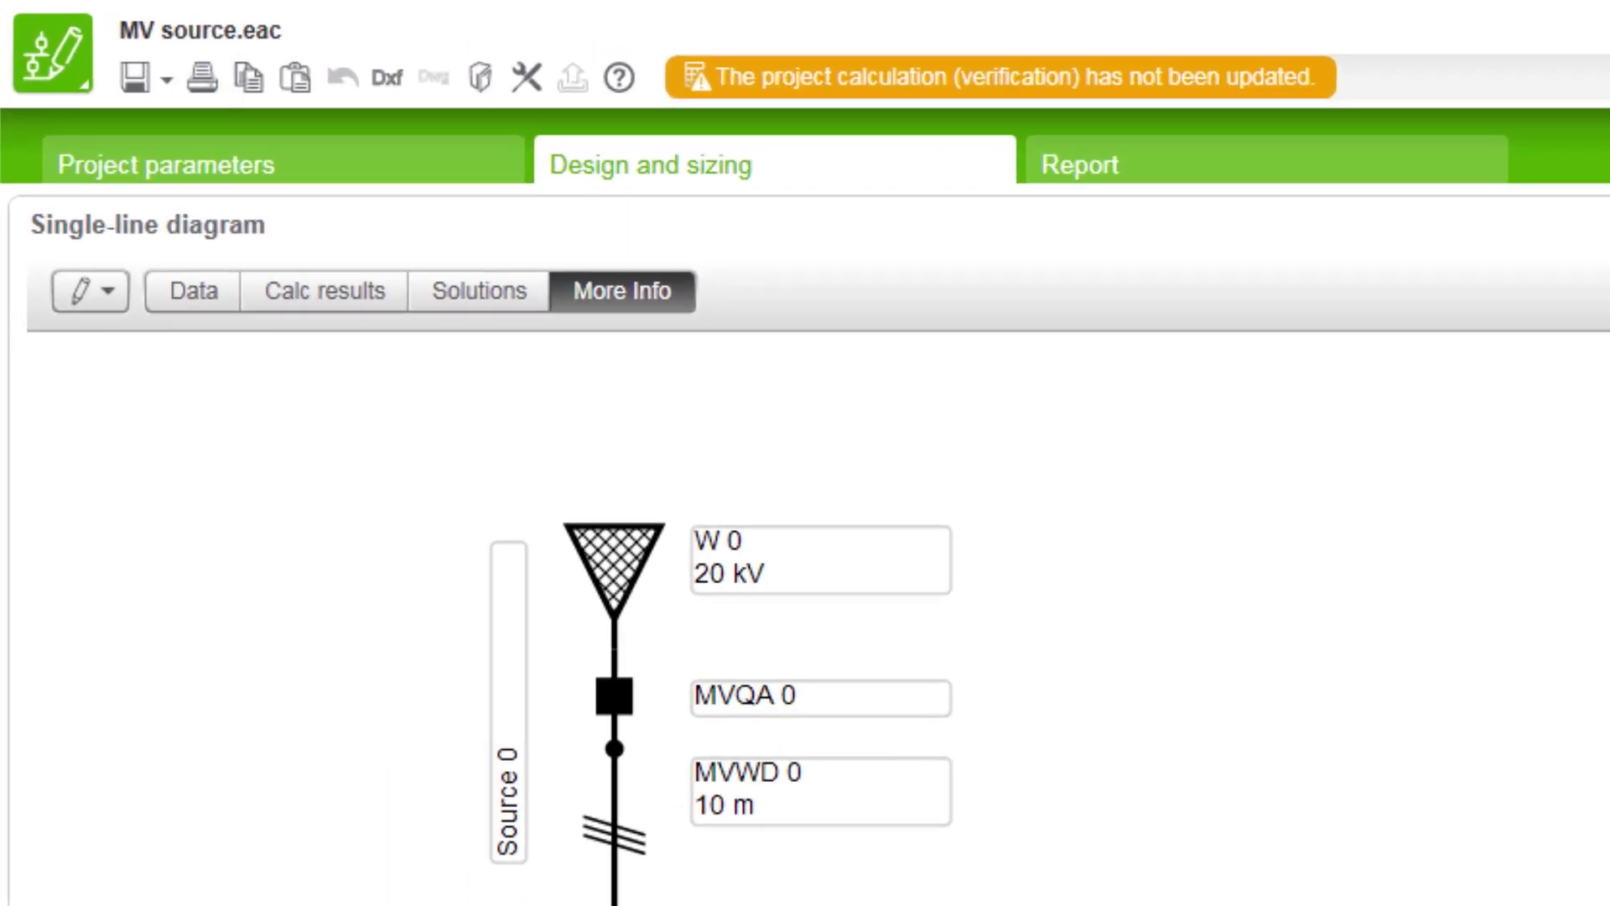
- Show input data on the diagram again and open single-line diagram printing past the data notice
left_click(183, 279)
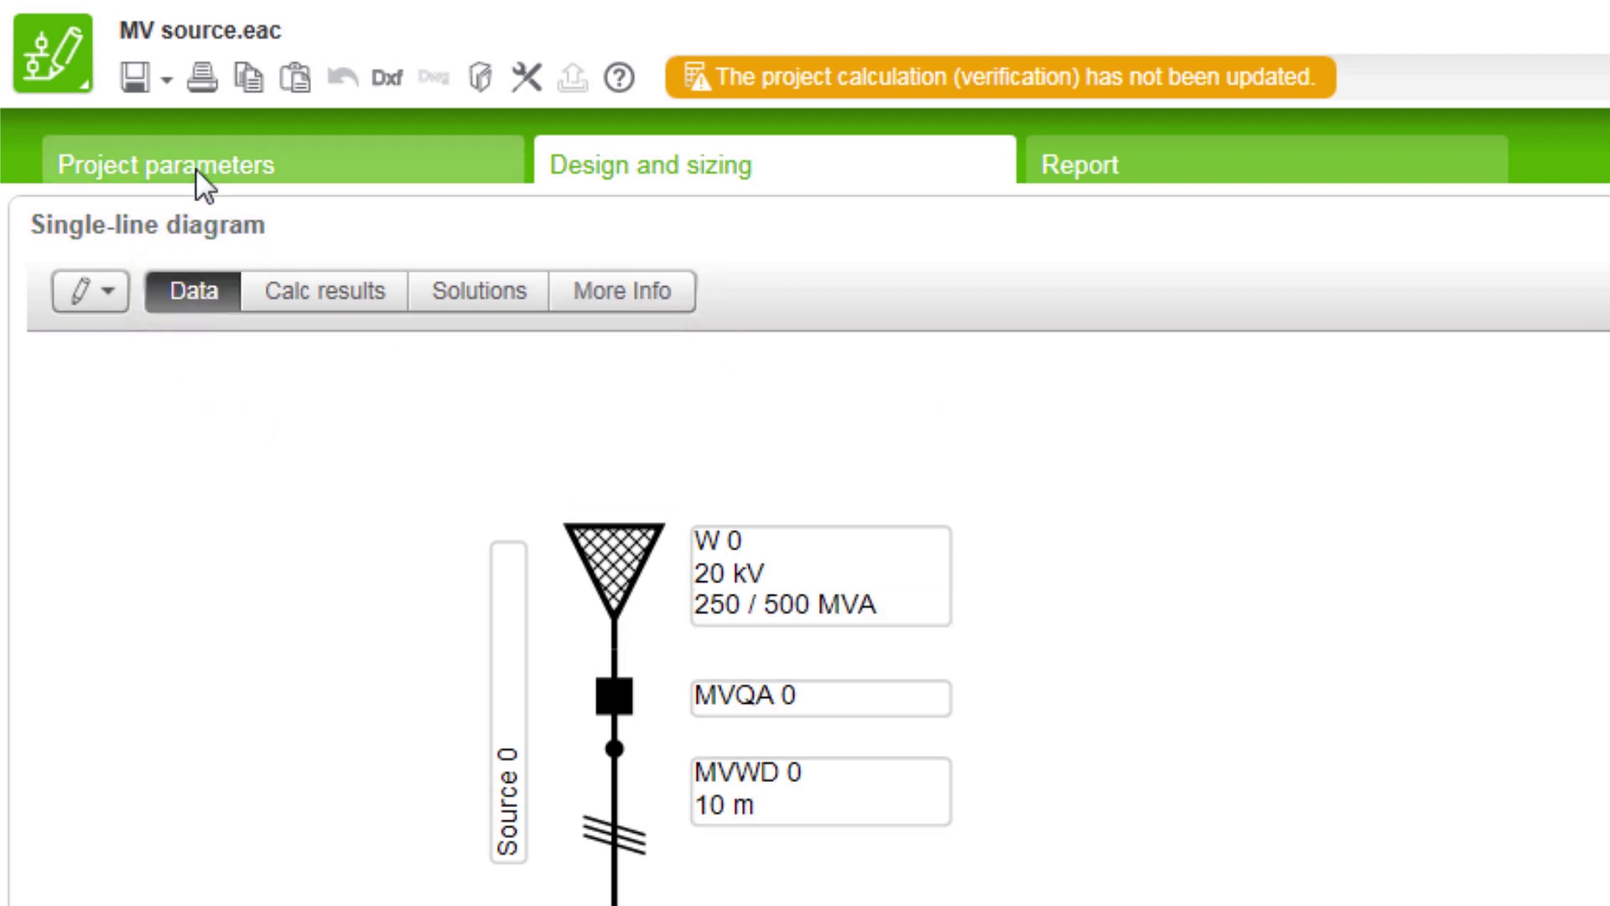
left_click(160, 63)
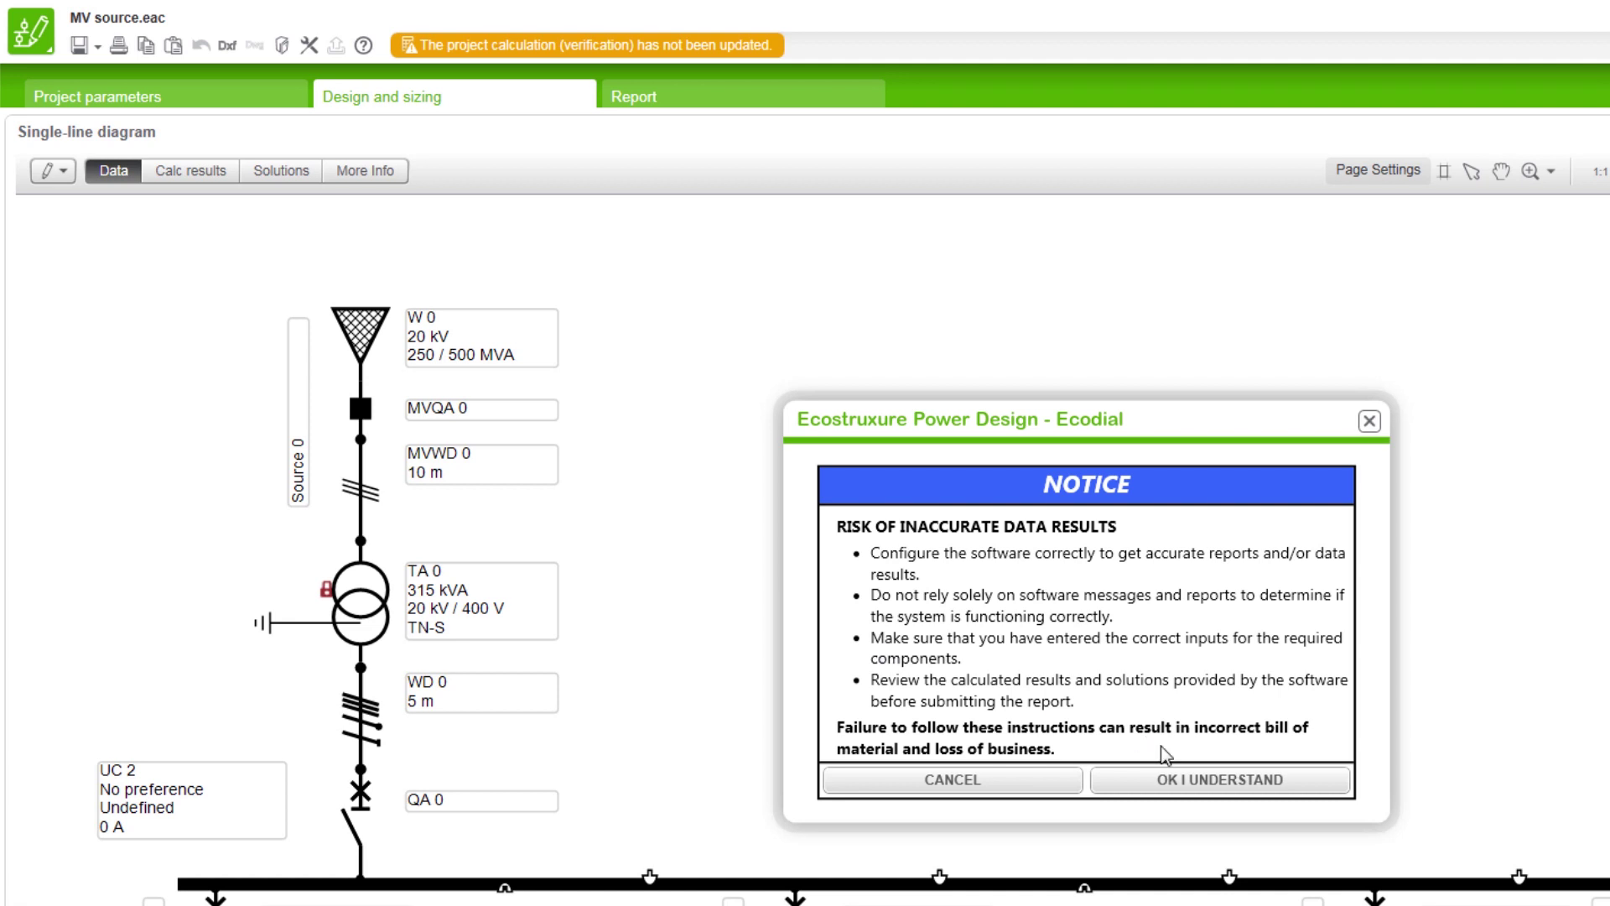
left_click(1171, 777)
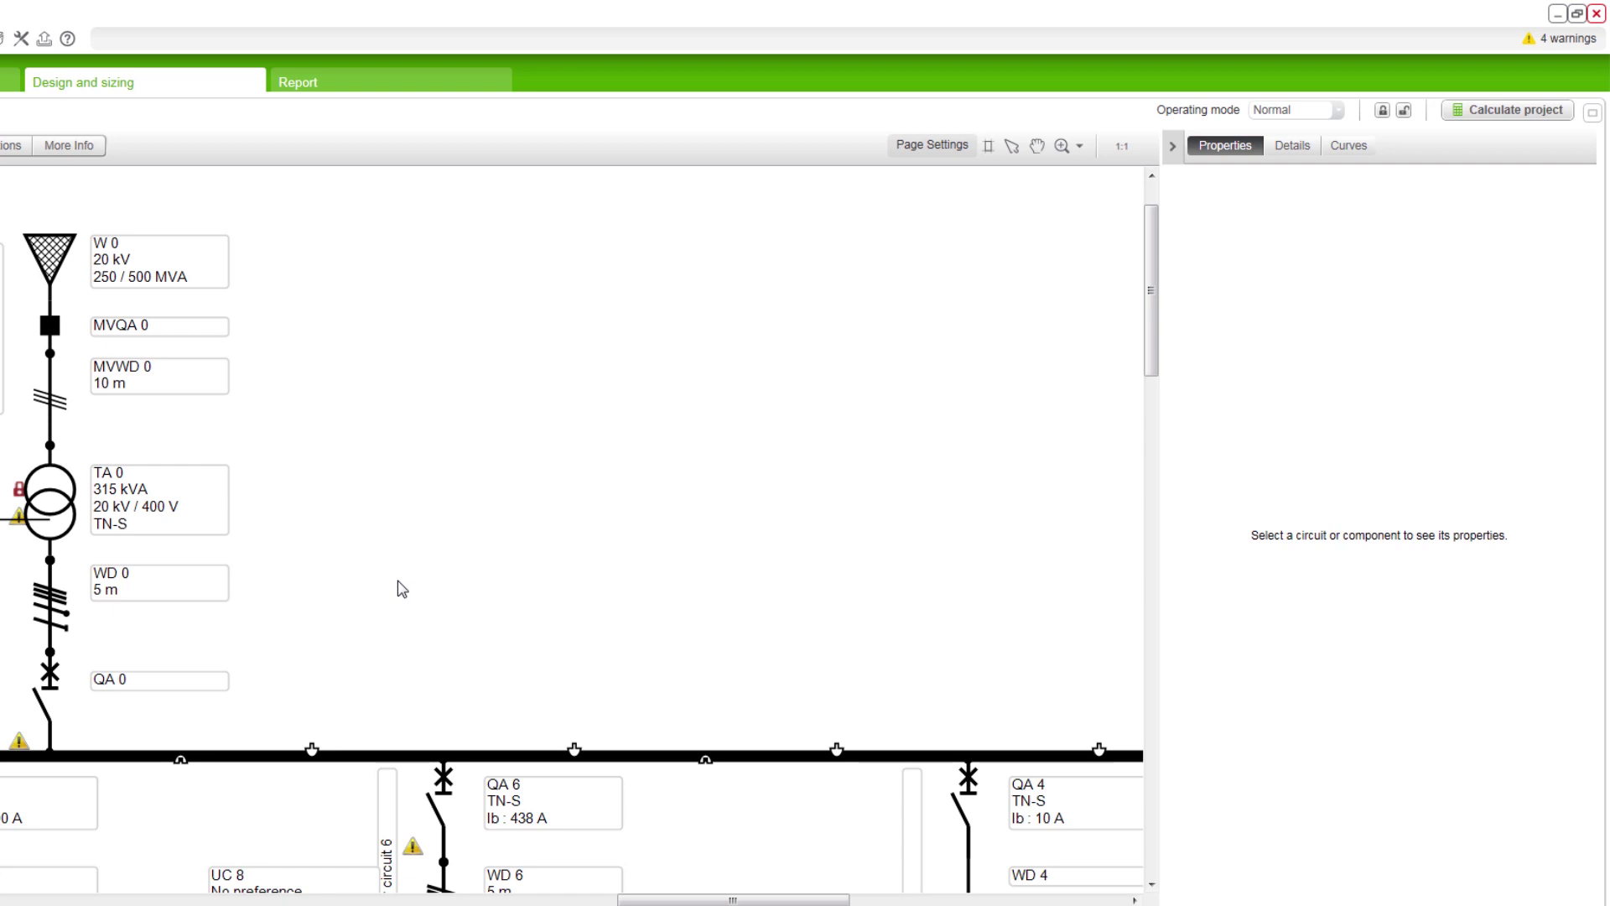
- Calculate the network, then export switchboards UC 2 and UC 8 for Rapsodie to the Desktop
left_click(1503, 111)
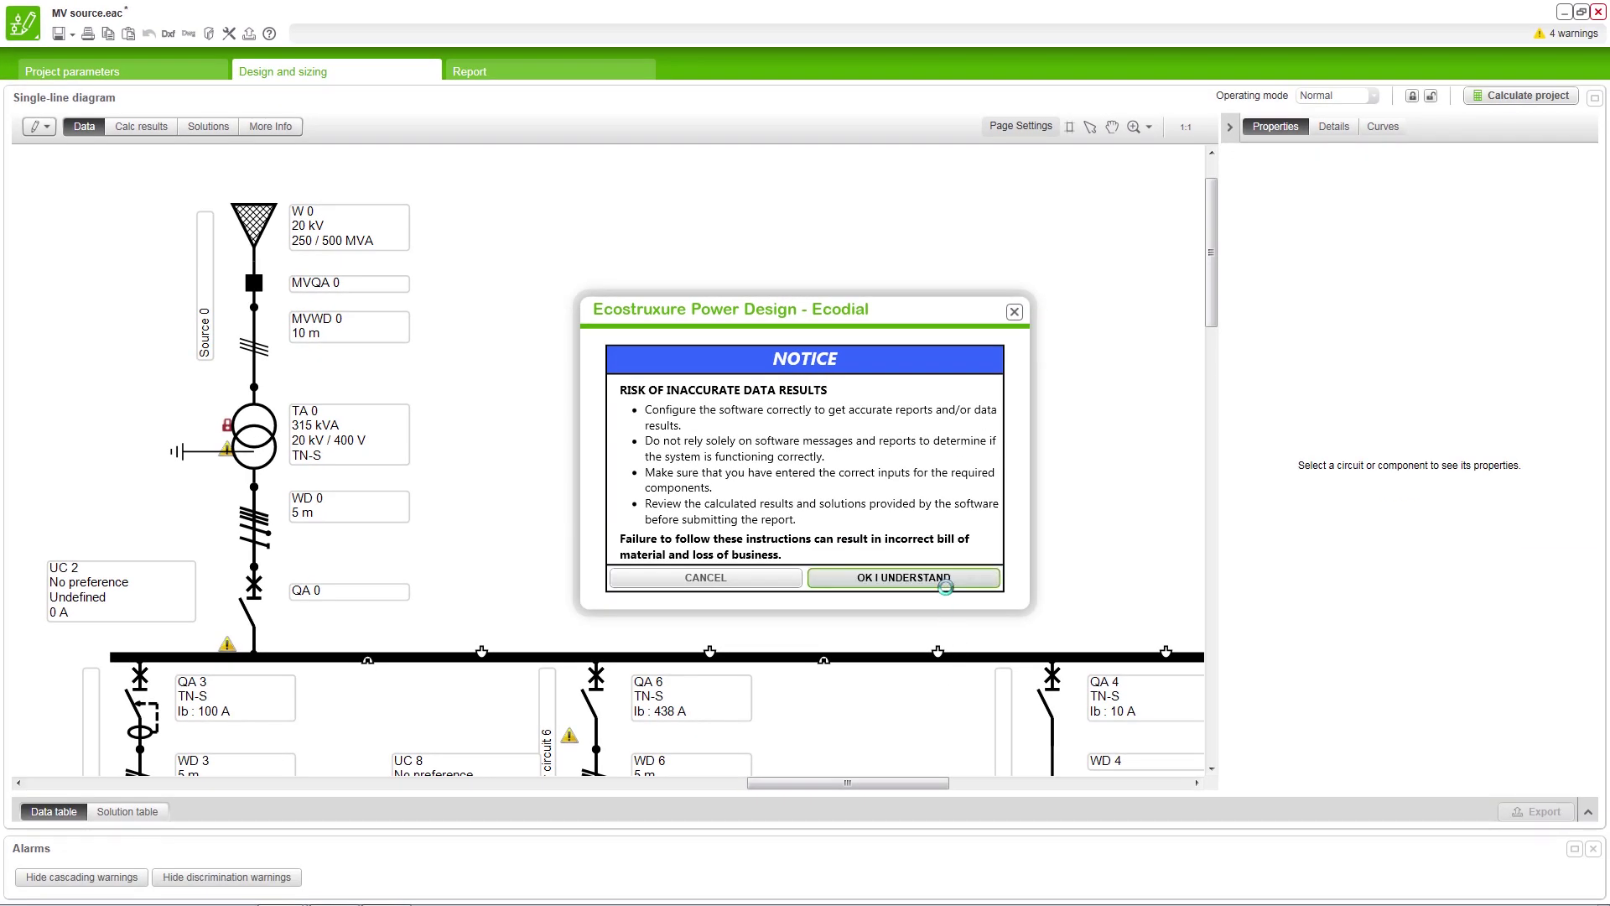
left_click(947, 583)
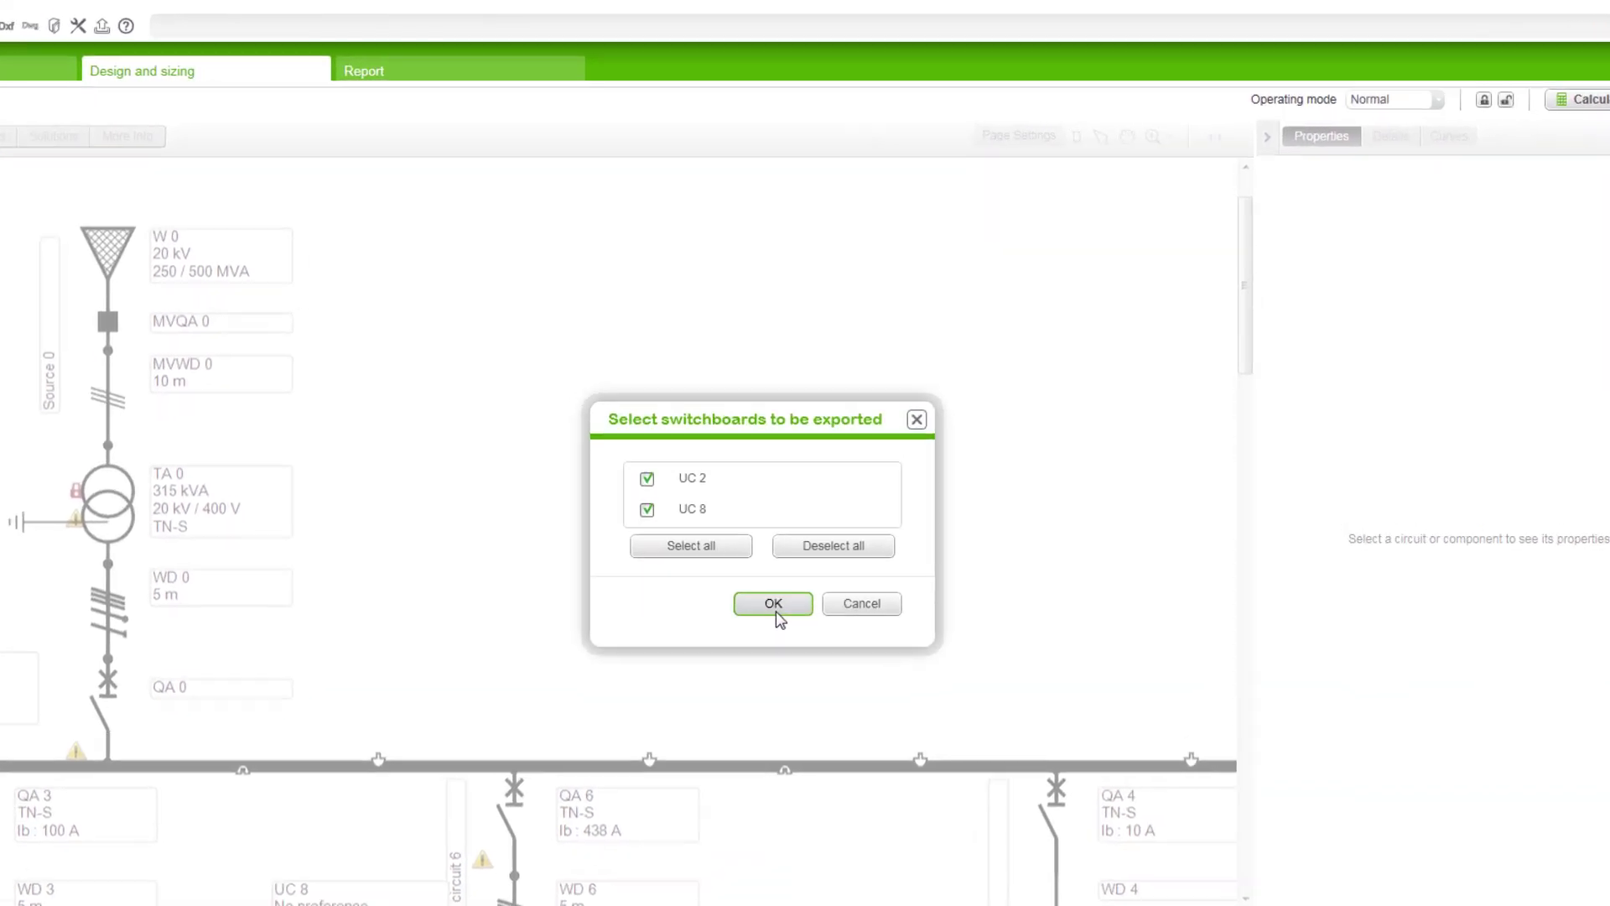
left_click(777, 617)
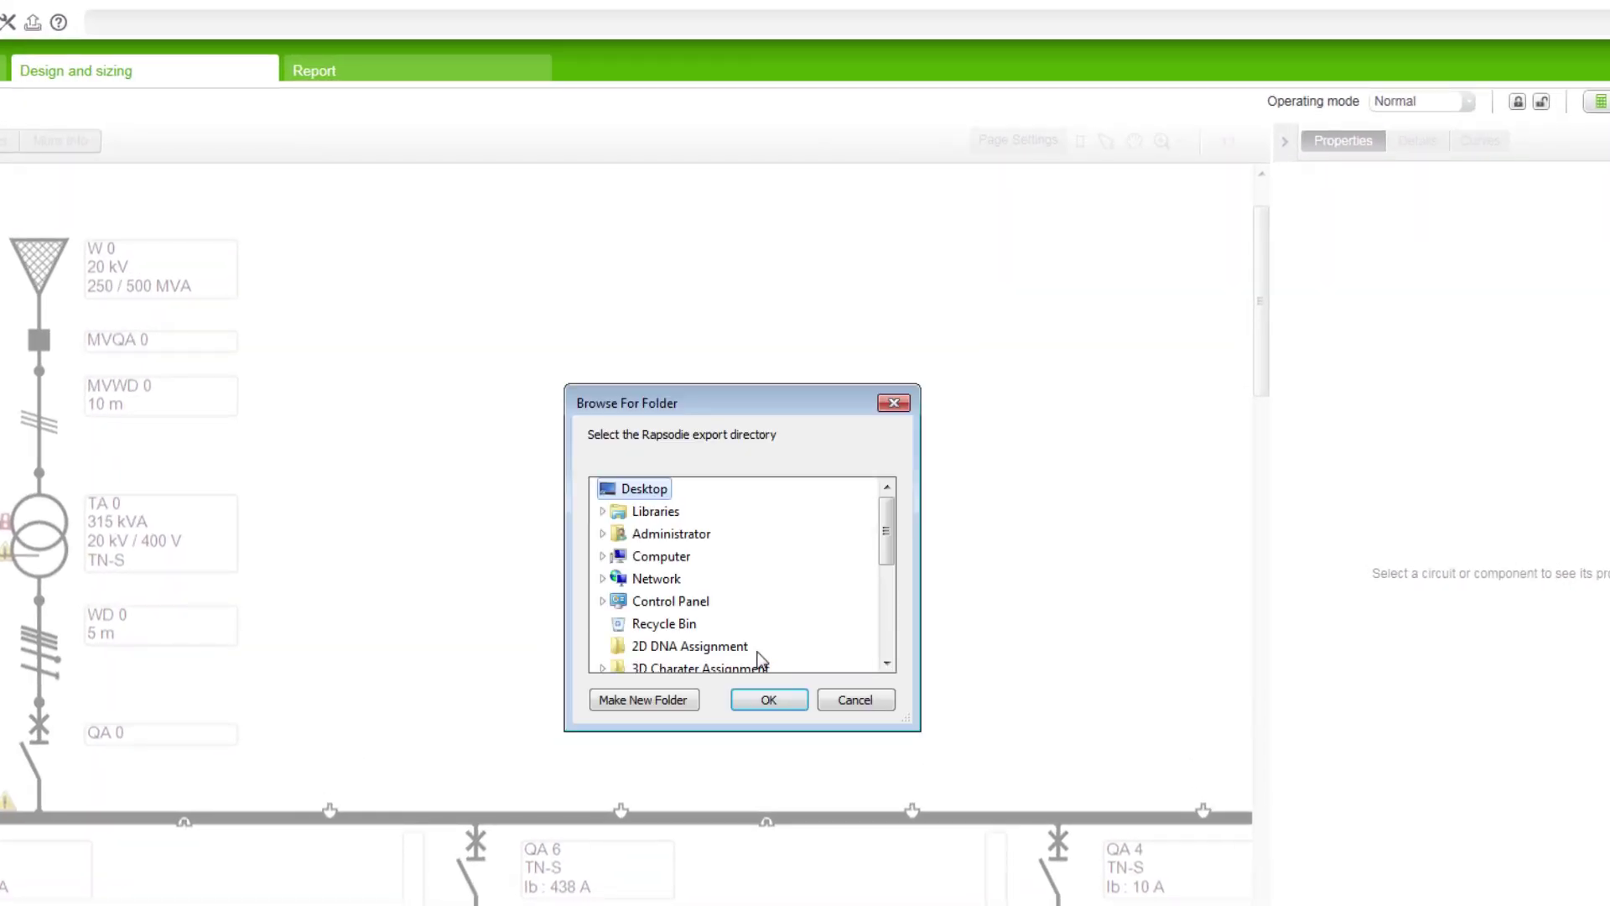
left_click(763, 700)
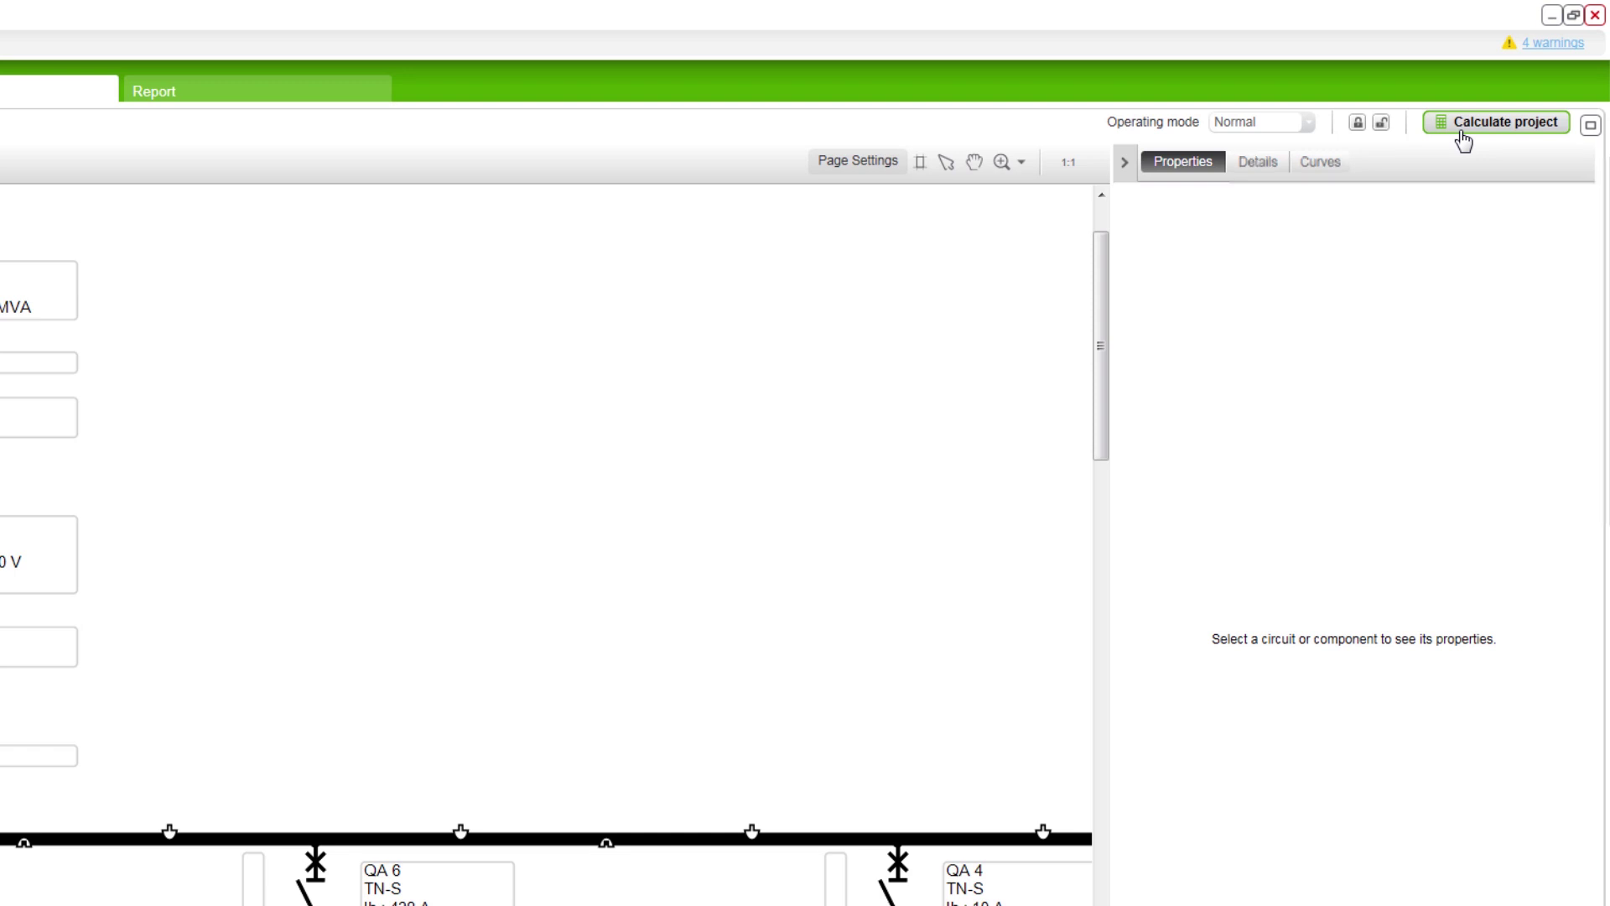
- Recalculate the MV source project to refresh the circuit breaker data table
left_click(1463, 126)
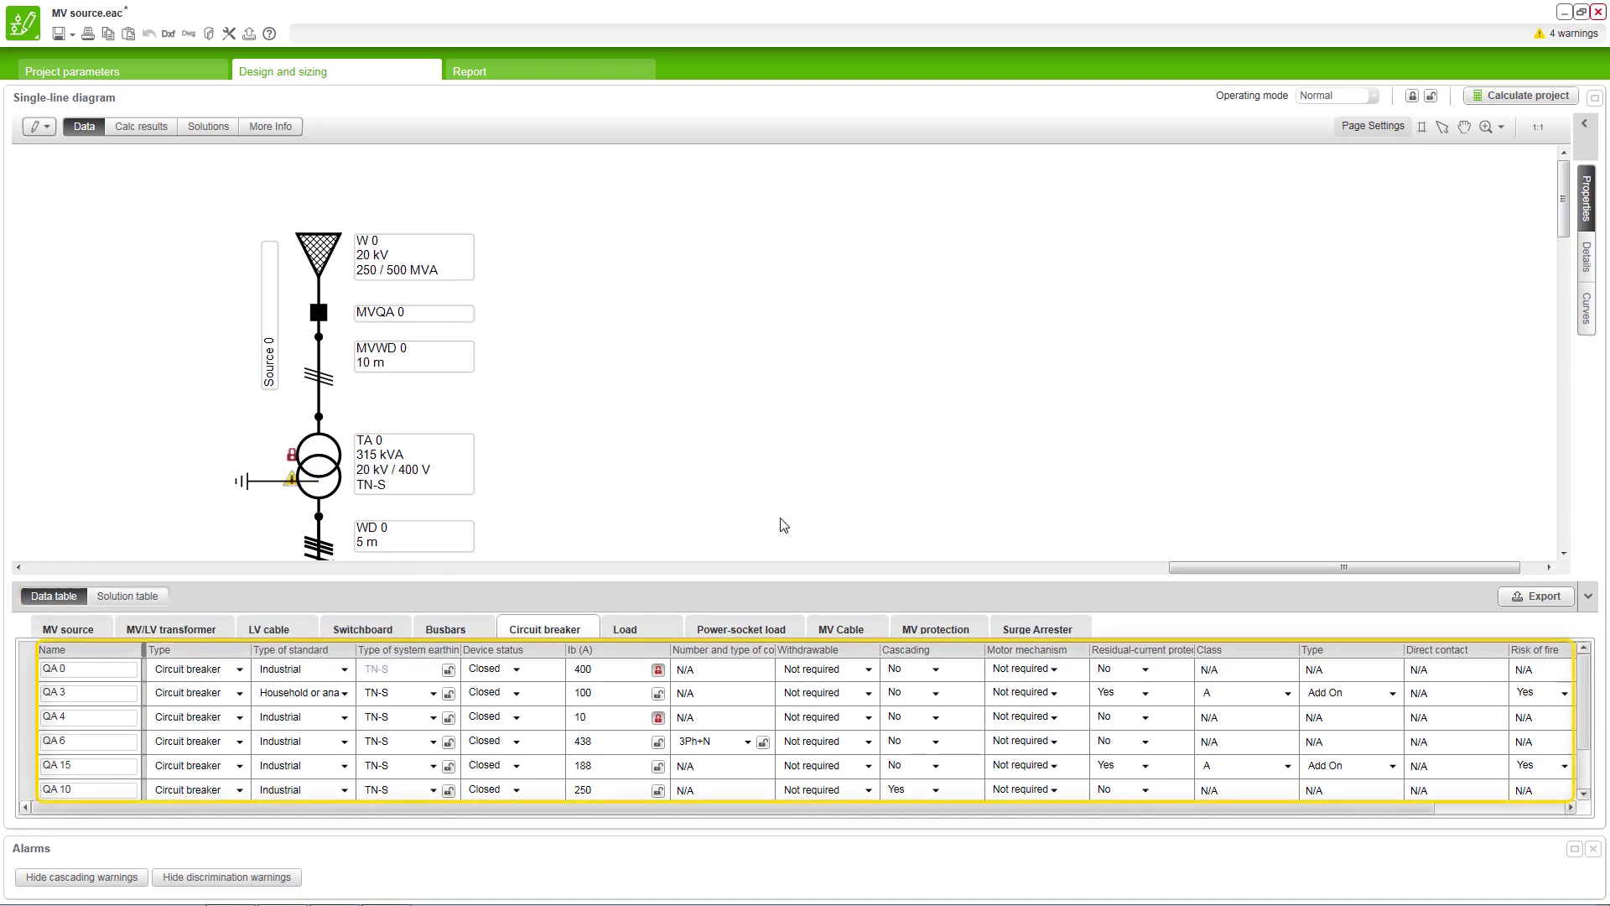
- Export every data tab to an Excel workbook saved as MV source
left_click(1545, 597)
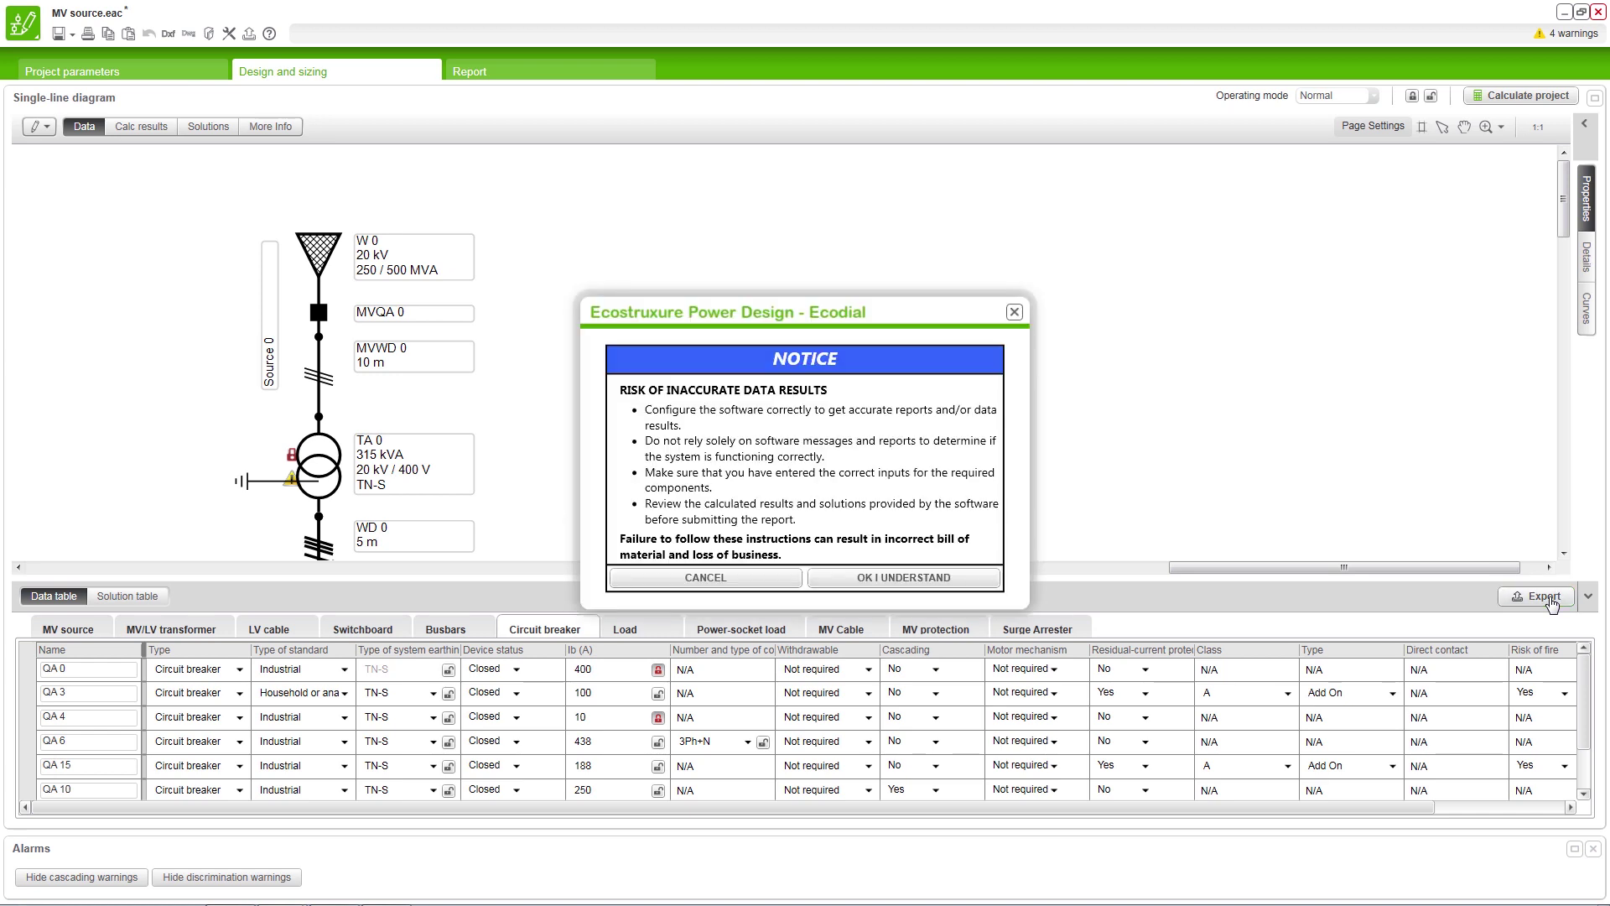
left_click(916, 582)
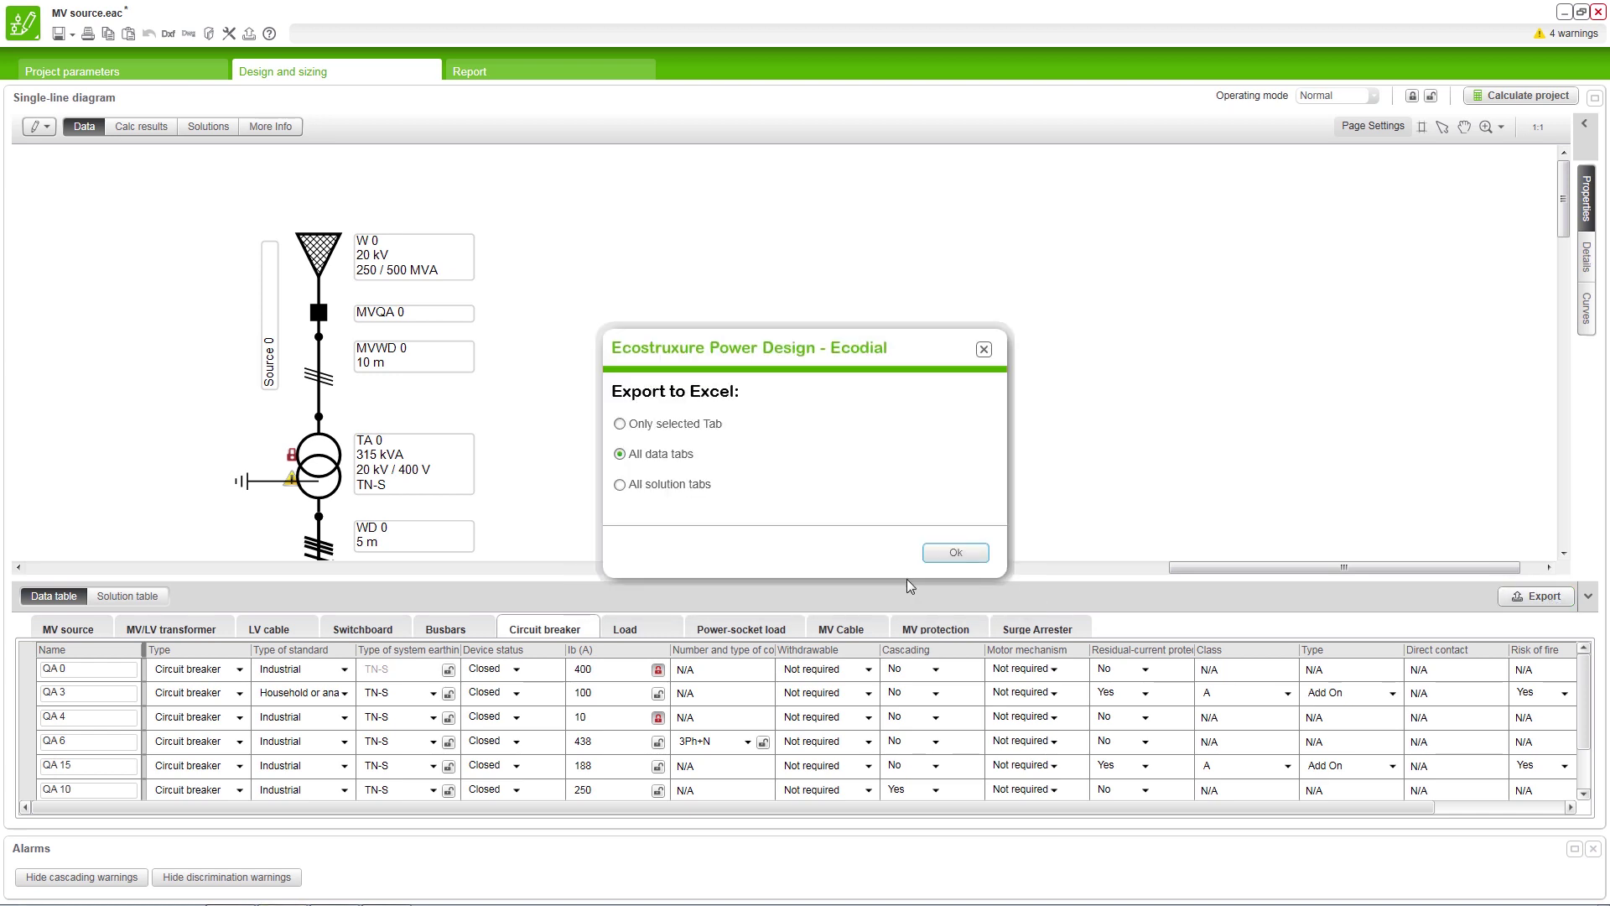
left_click(619, 456)
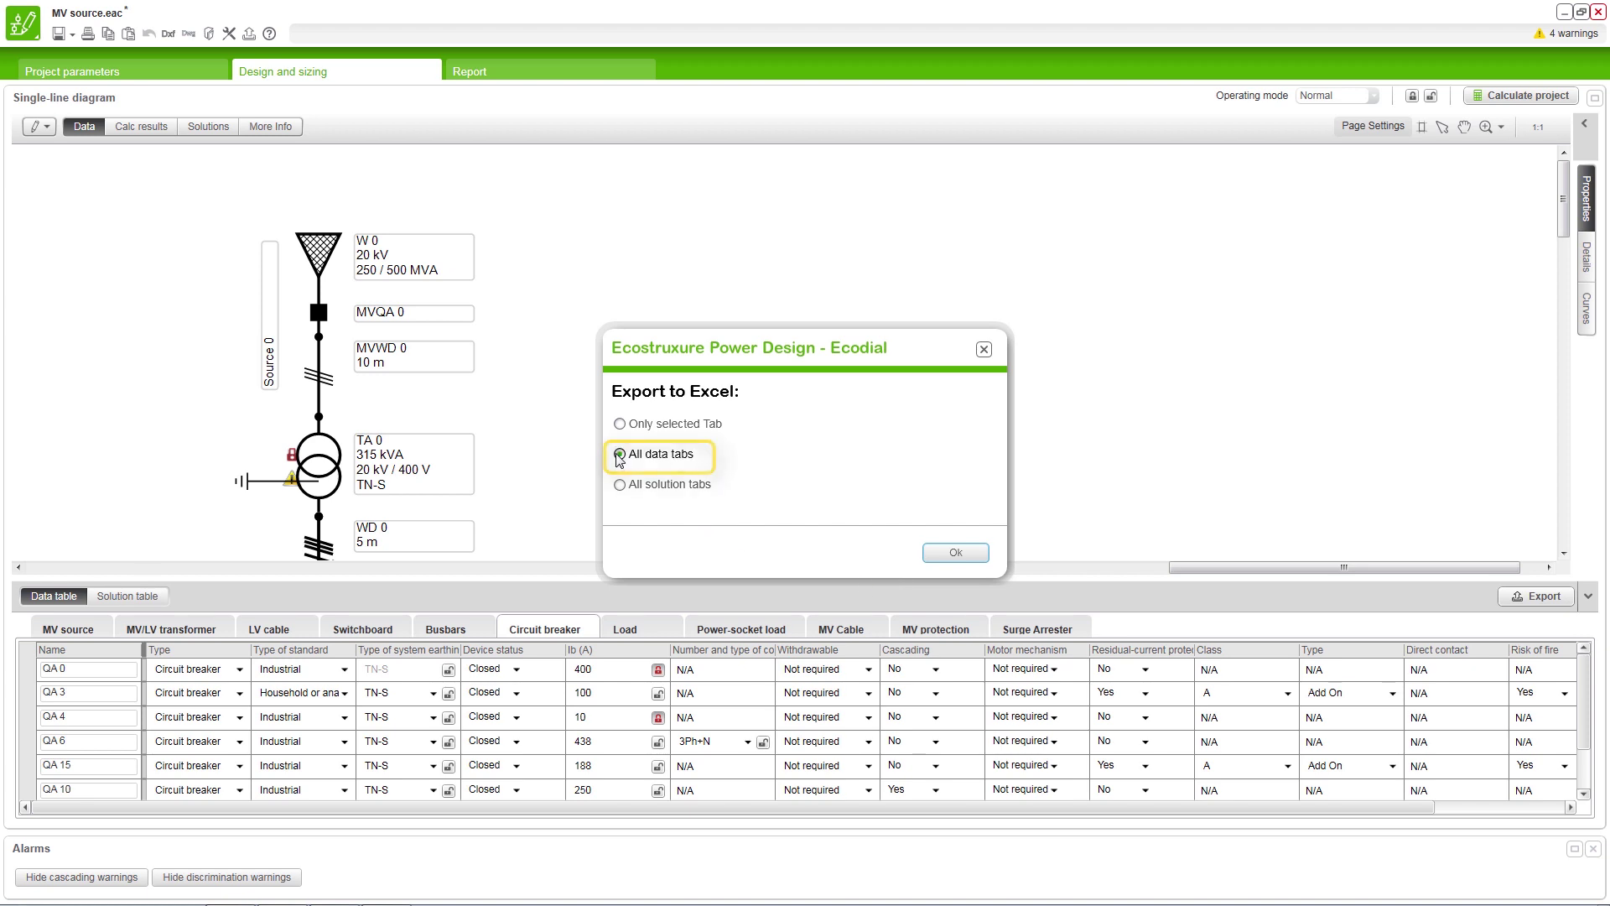
left_click(957, 553)
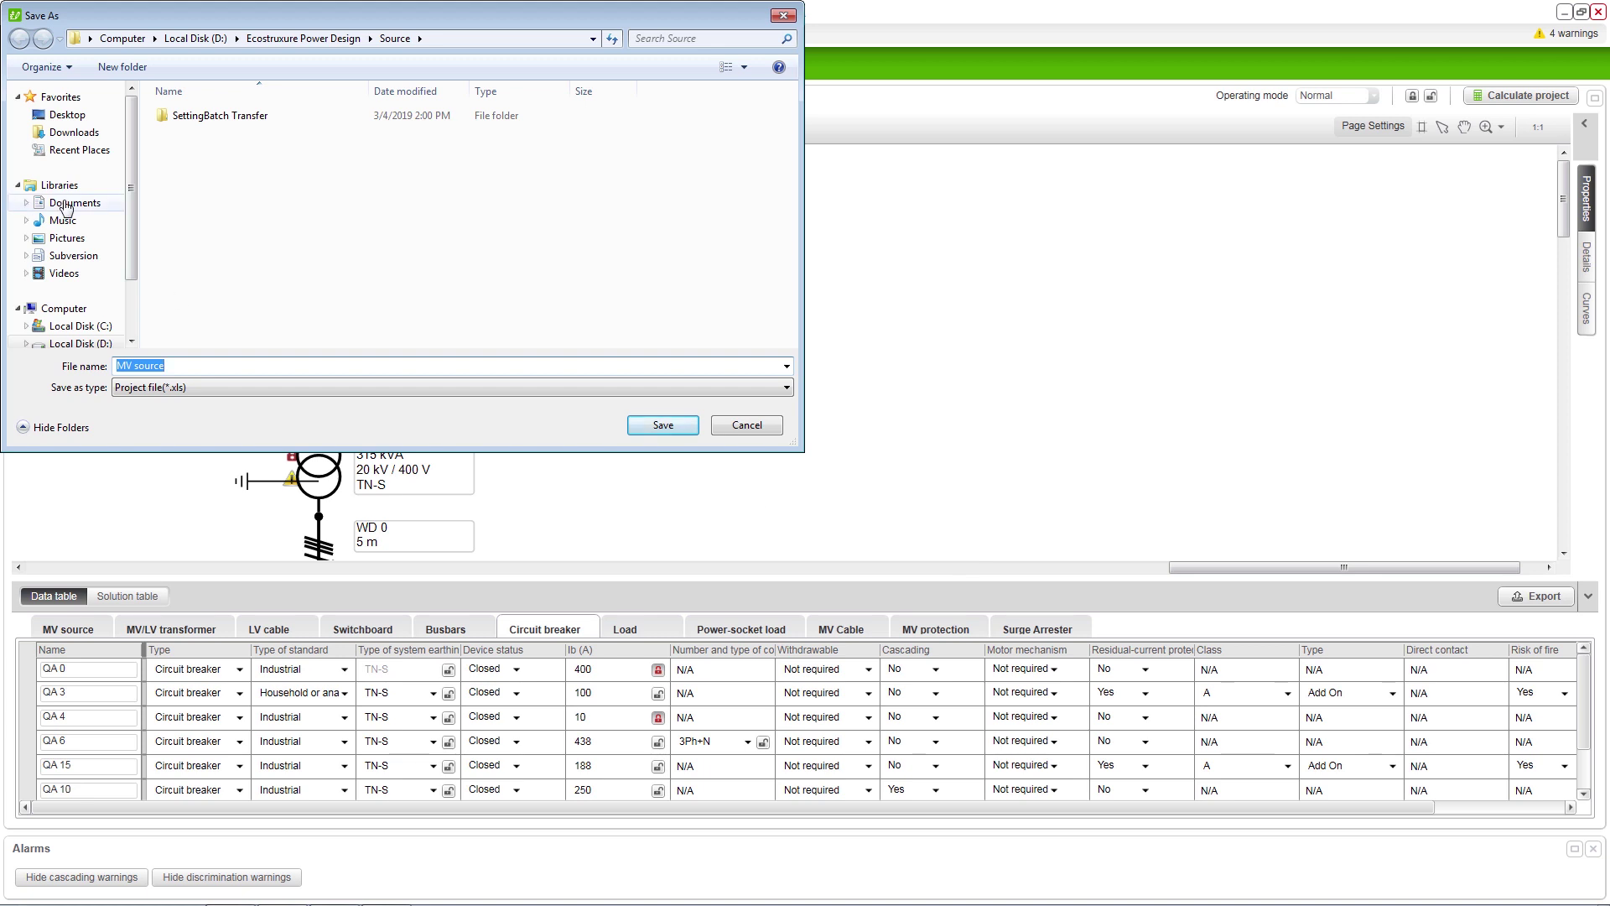
left_click(65, 115)
left_click(655, 427)
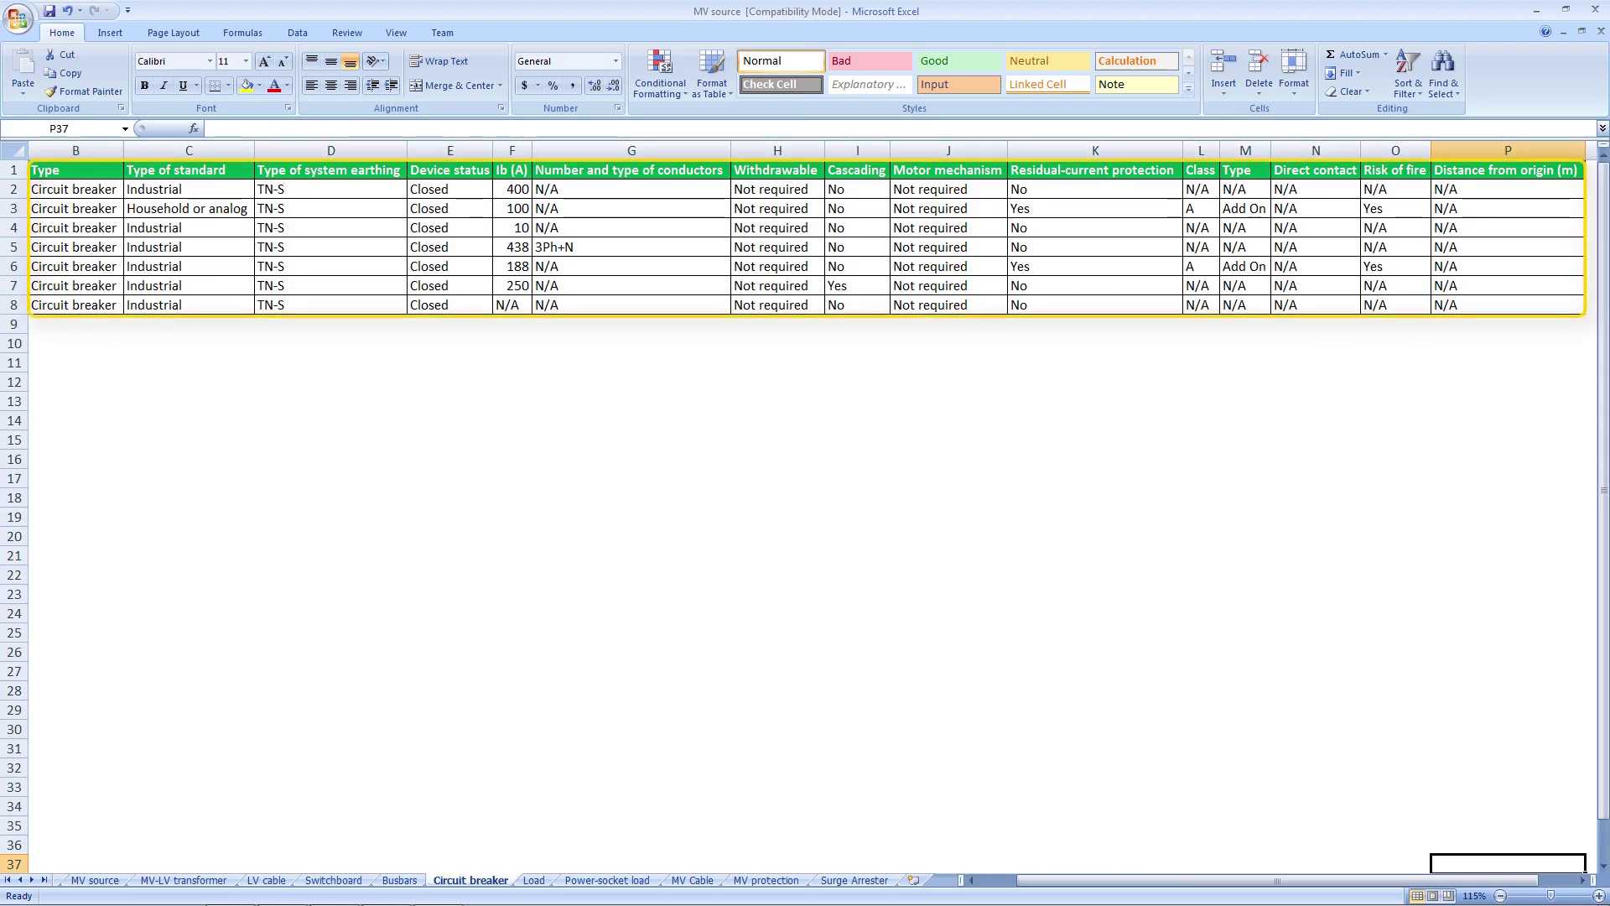
- Look over the exported Circuit breaker sheet in Excel, then return to Ecodial
left_click(185, 441)
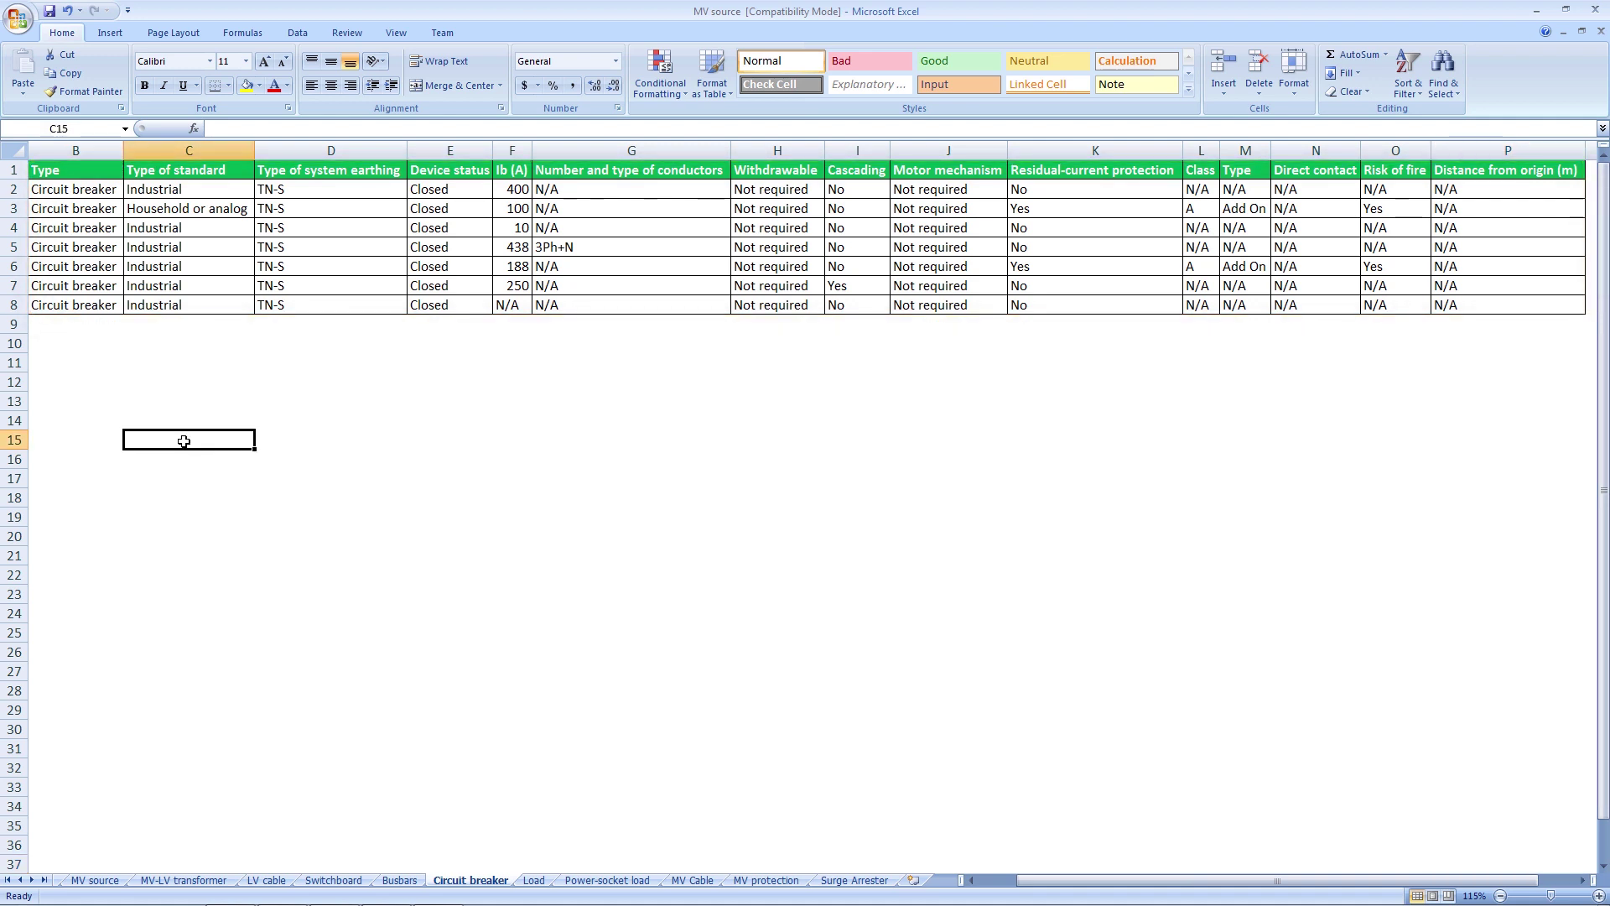
left_click(1566, 866)
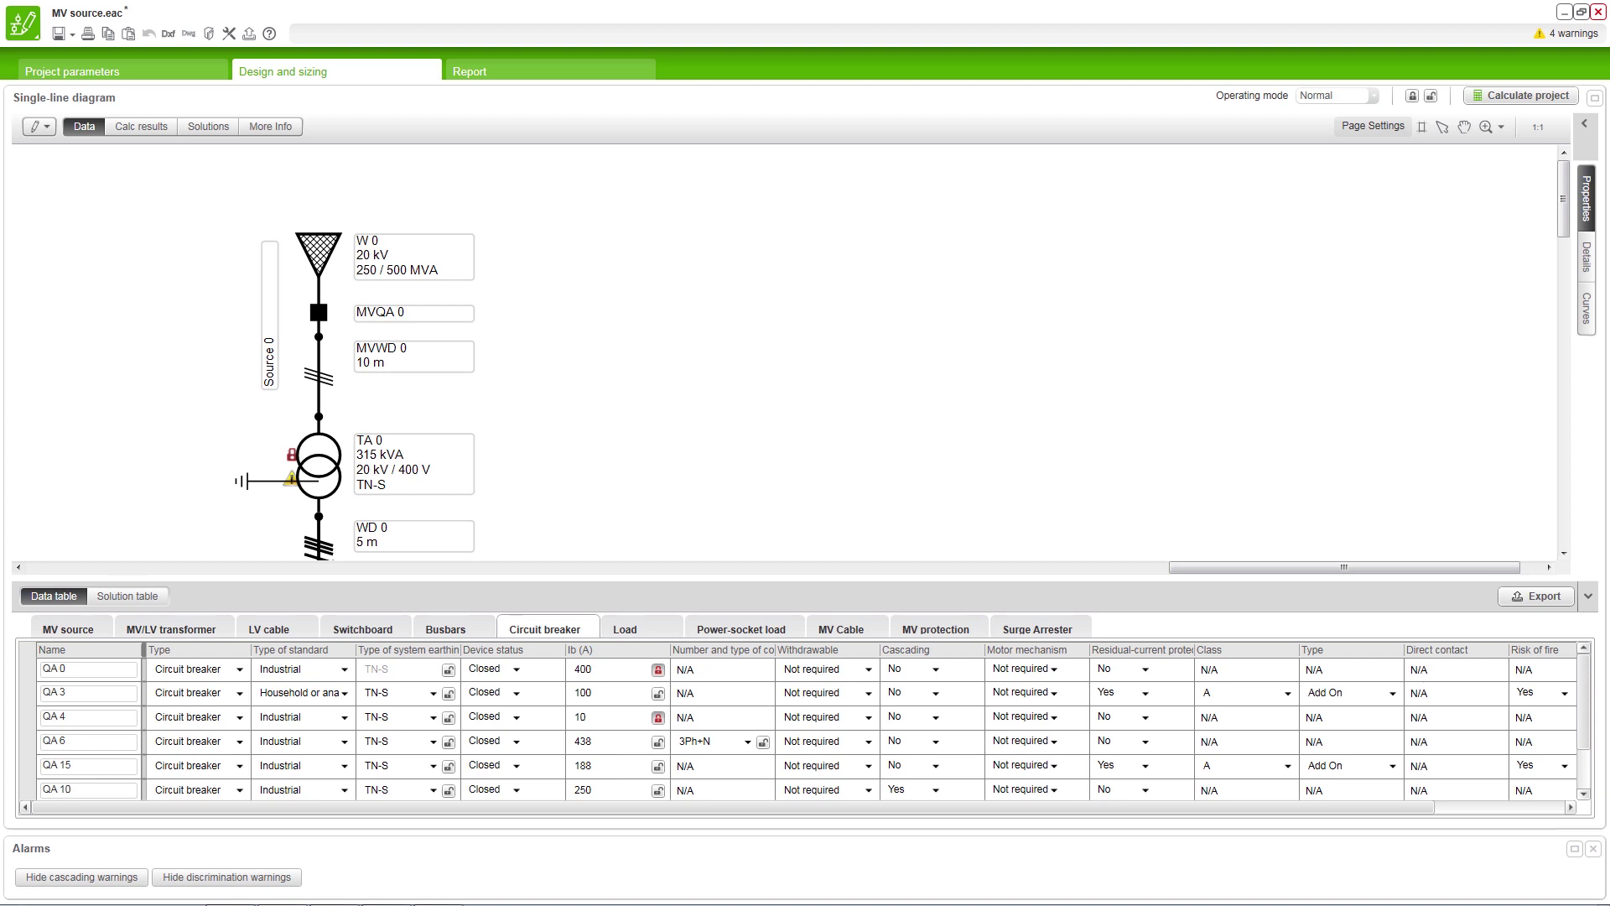
- Export all solution tabs over MV source, replacing it, and dismiss the file-in-use error
left_click(126, 597)
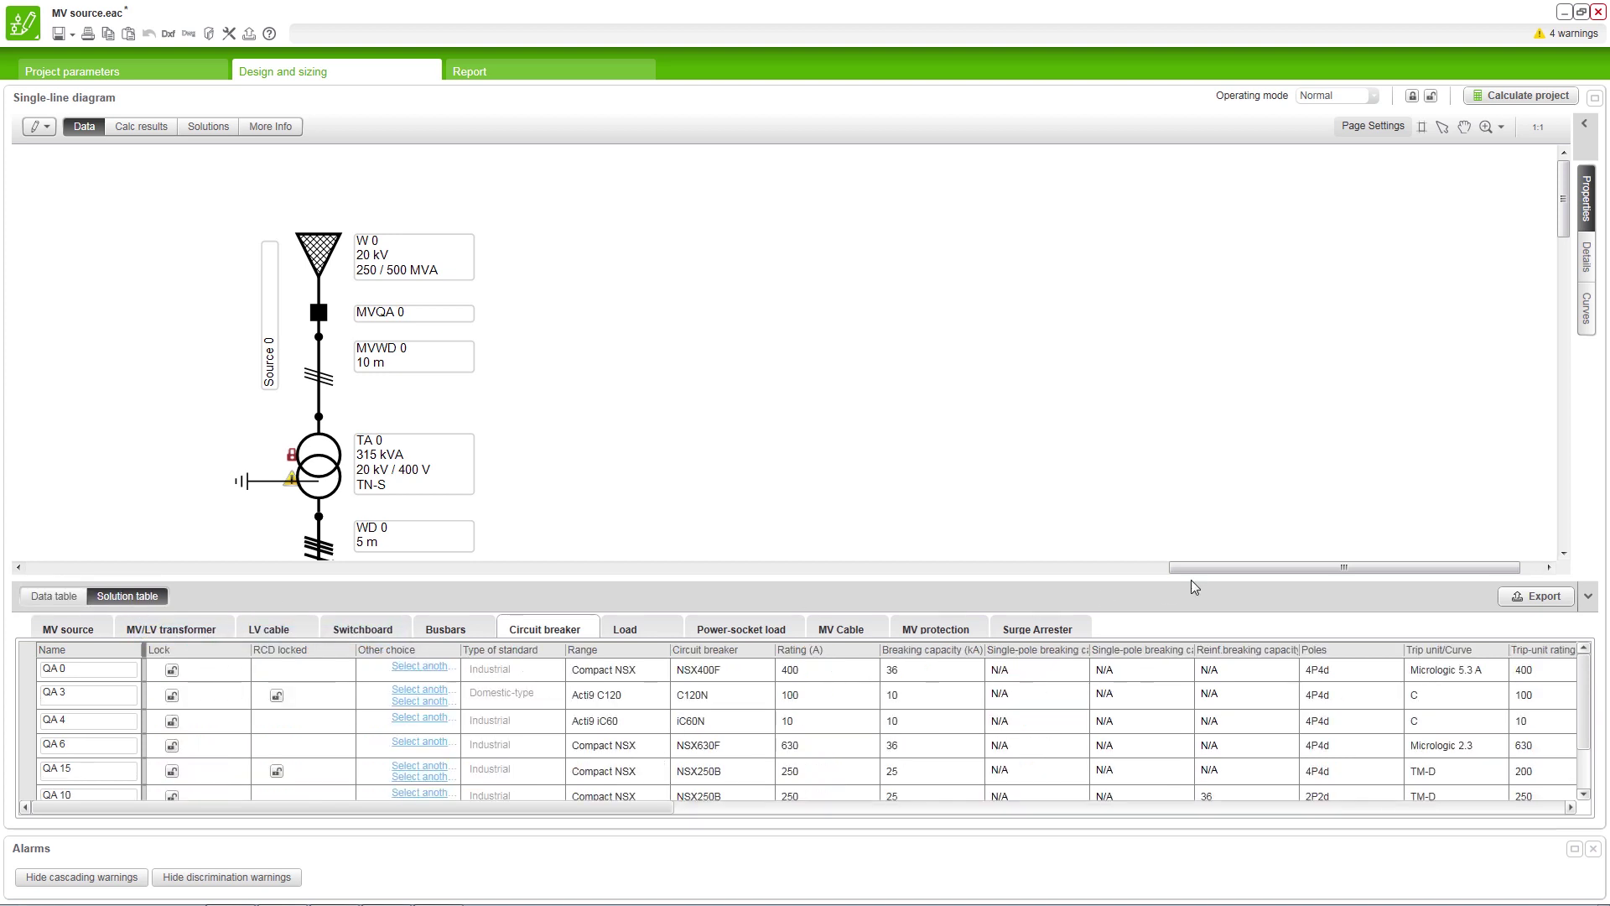
left_click(1520, 599)
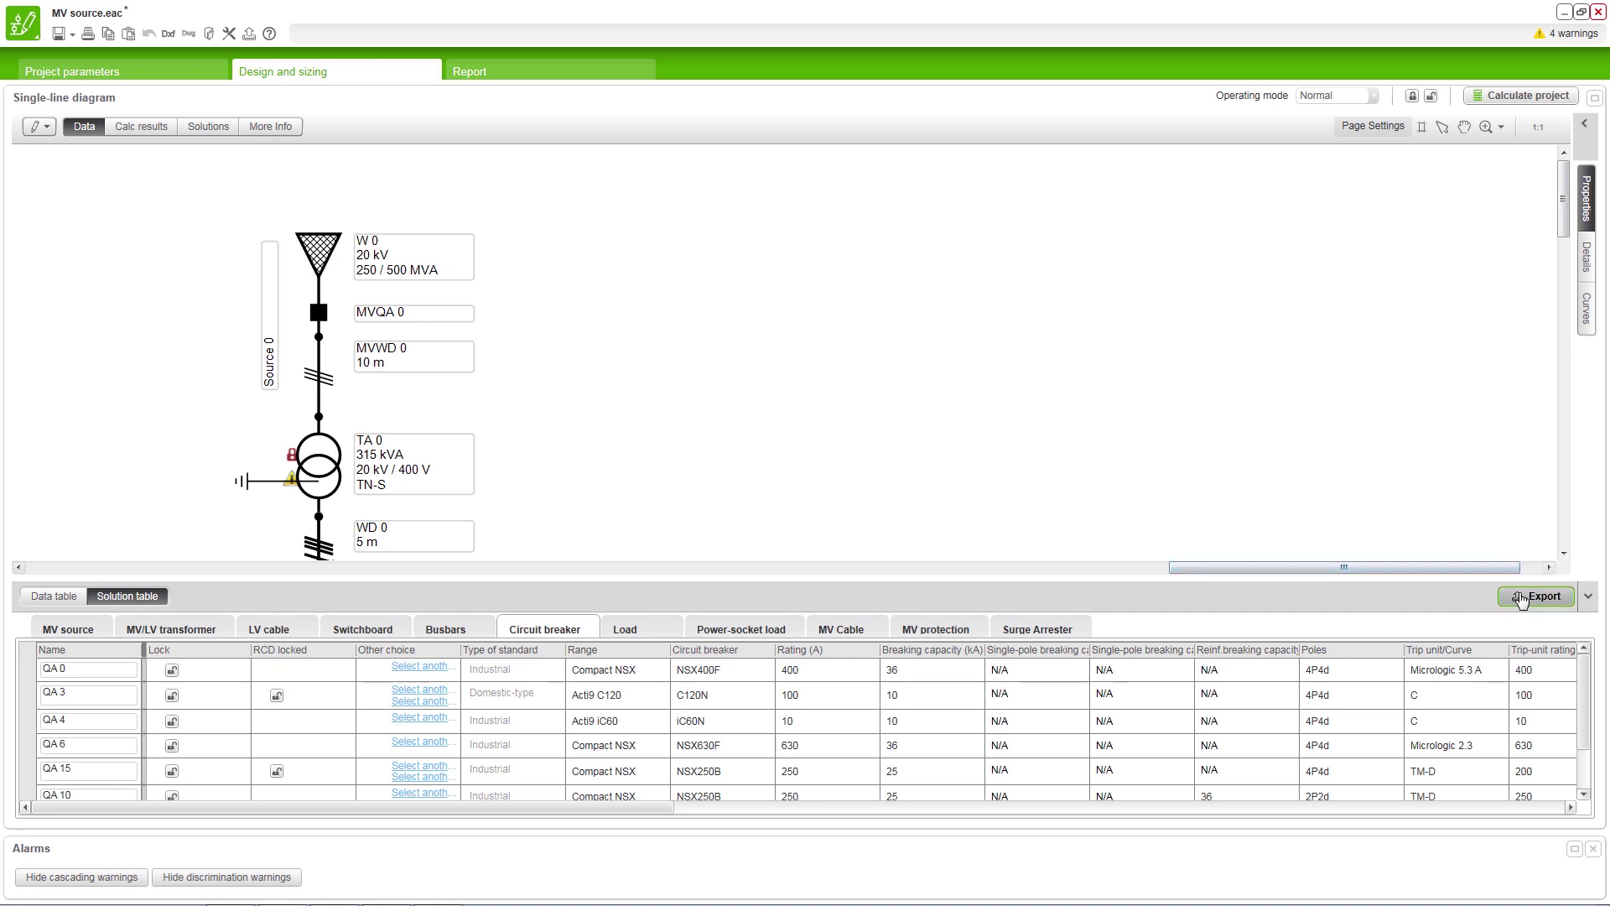
left_click(943, 583)
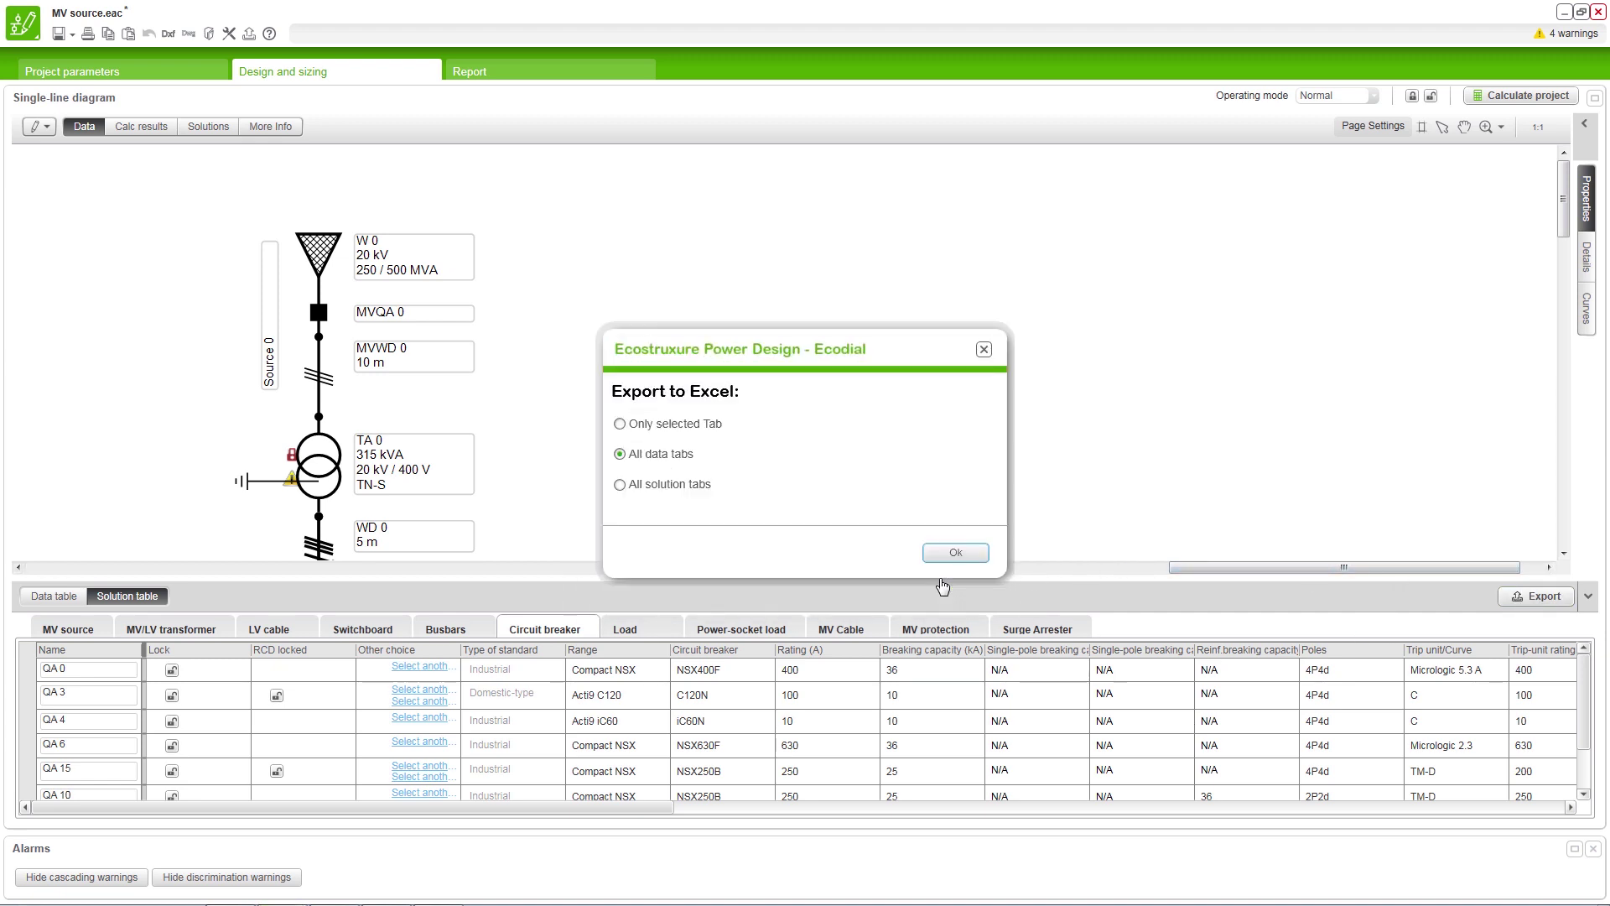
left_click(668, 485)
left_click(957, 554)
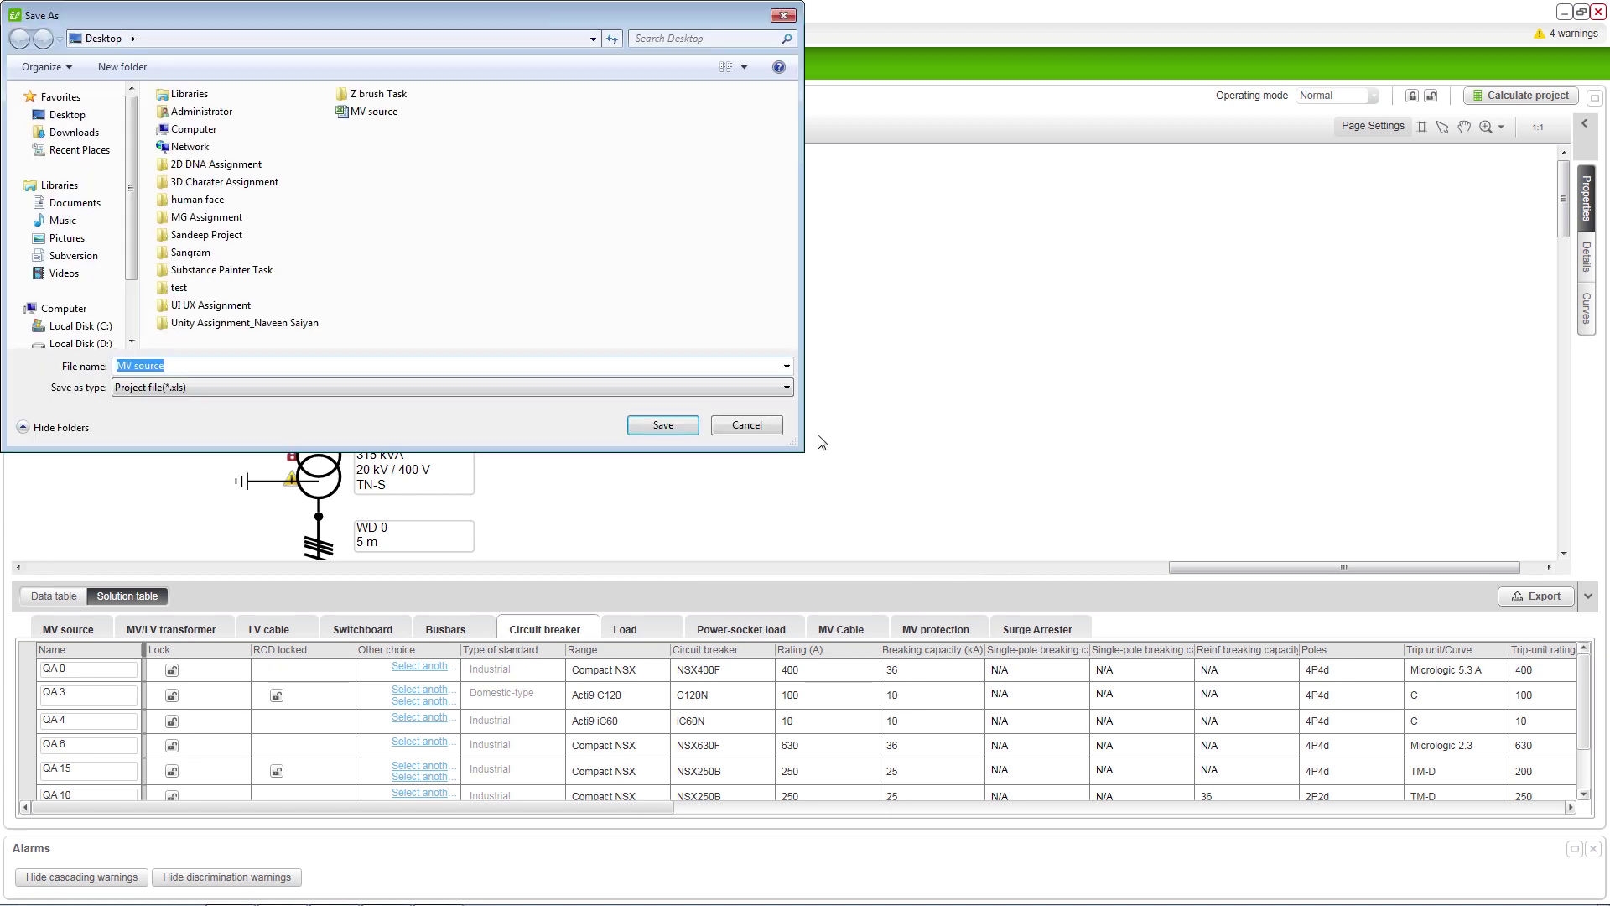
left_click(660, 425)
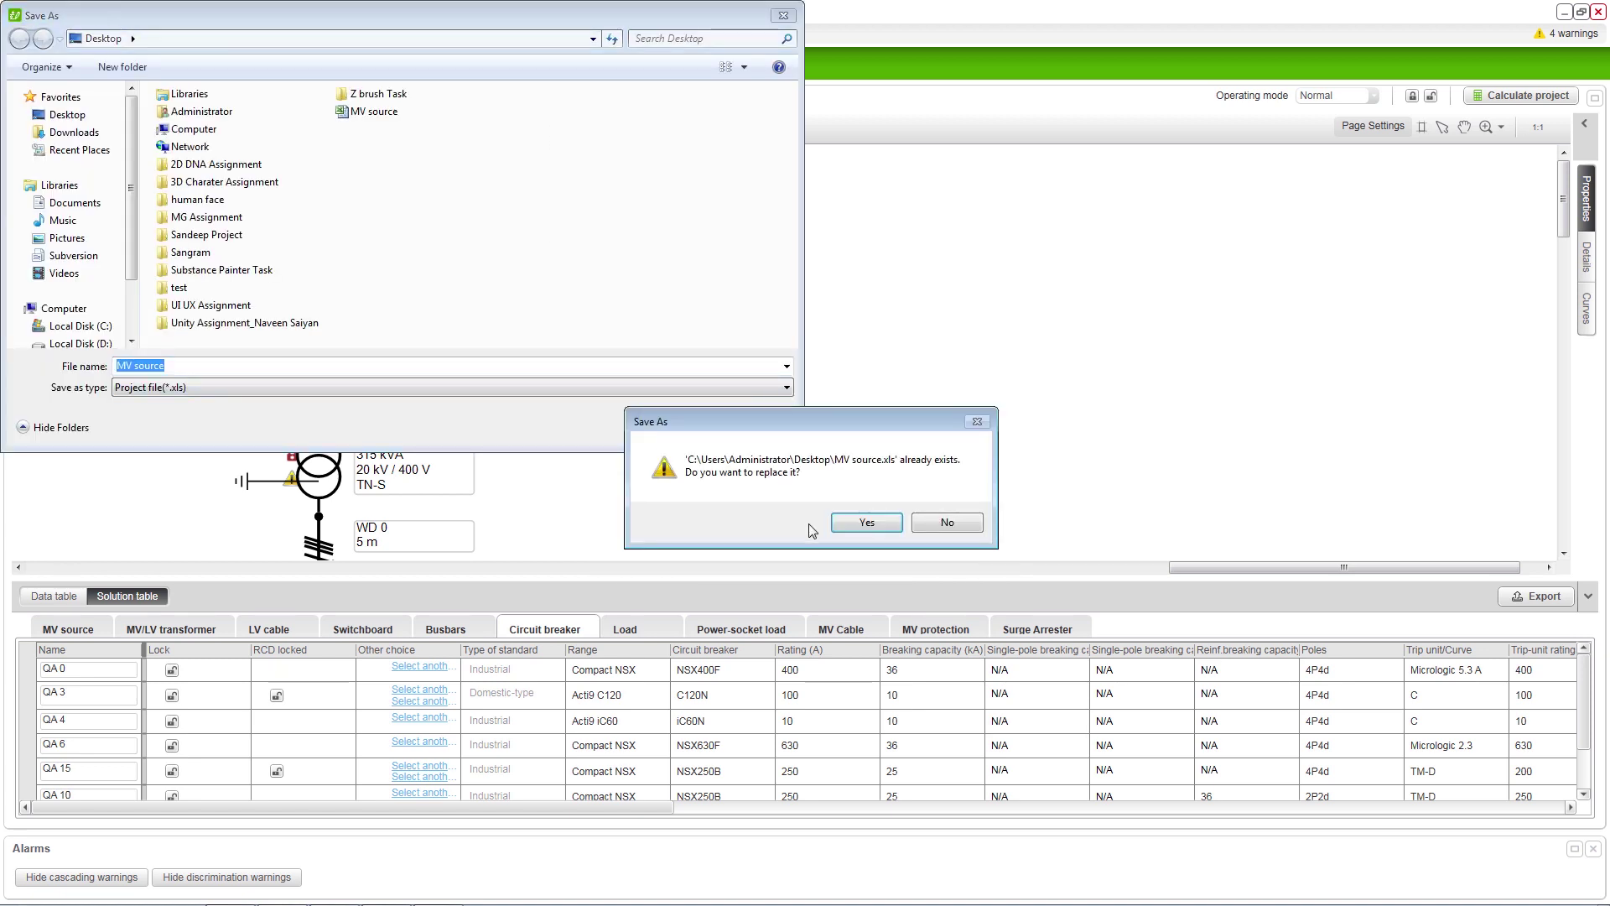
left_click(852, 525)
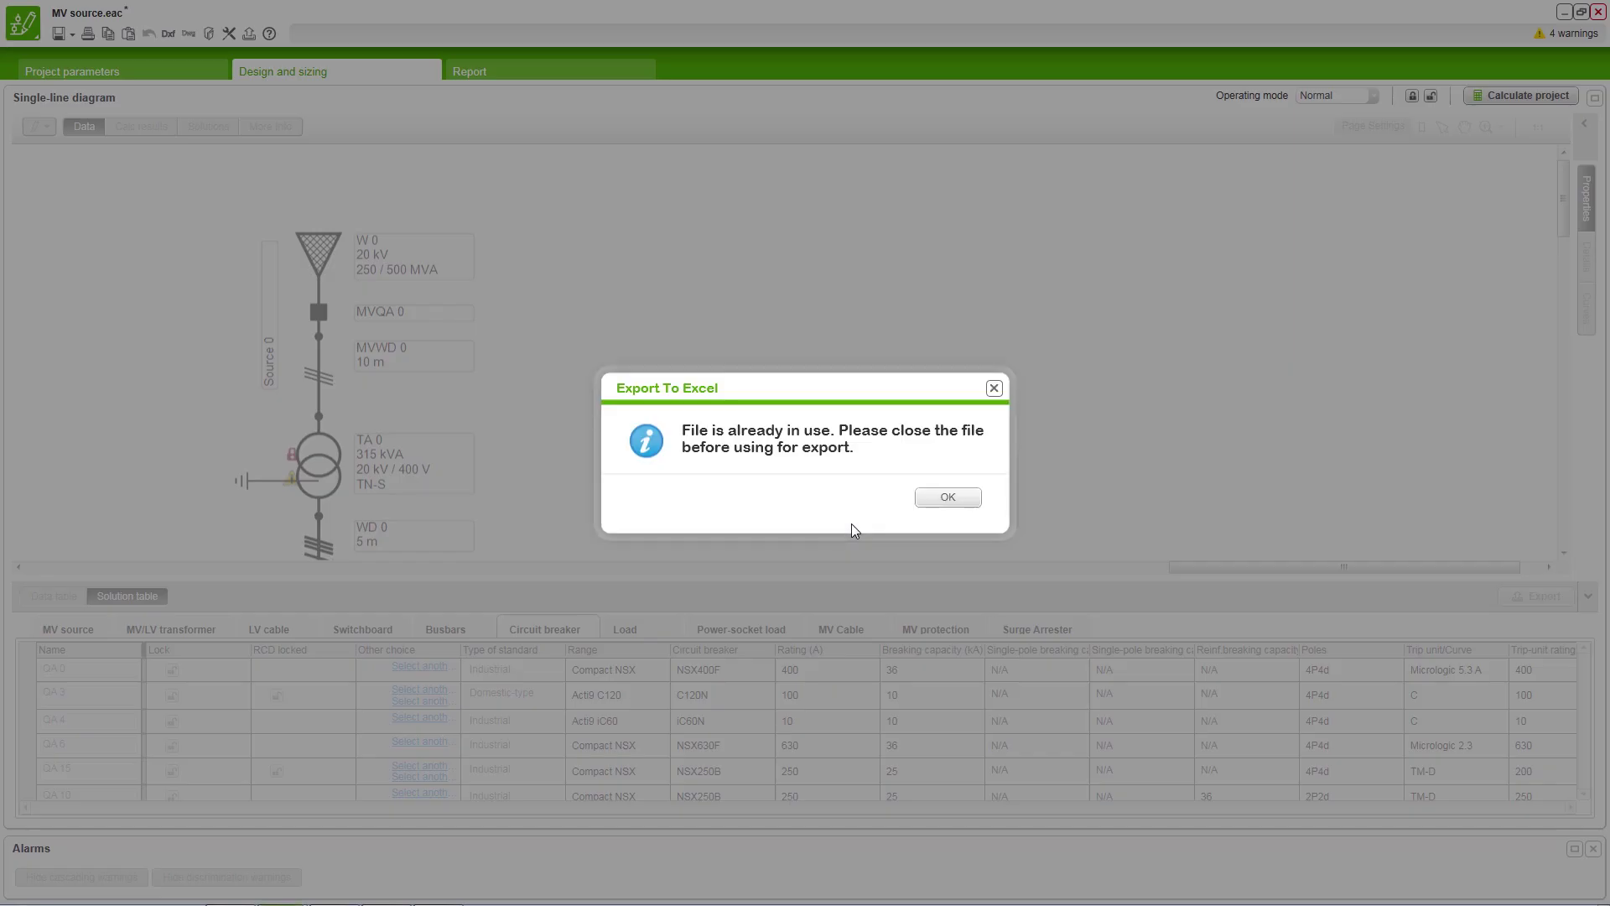
left_click(963, 502)
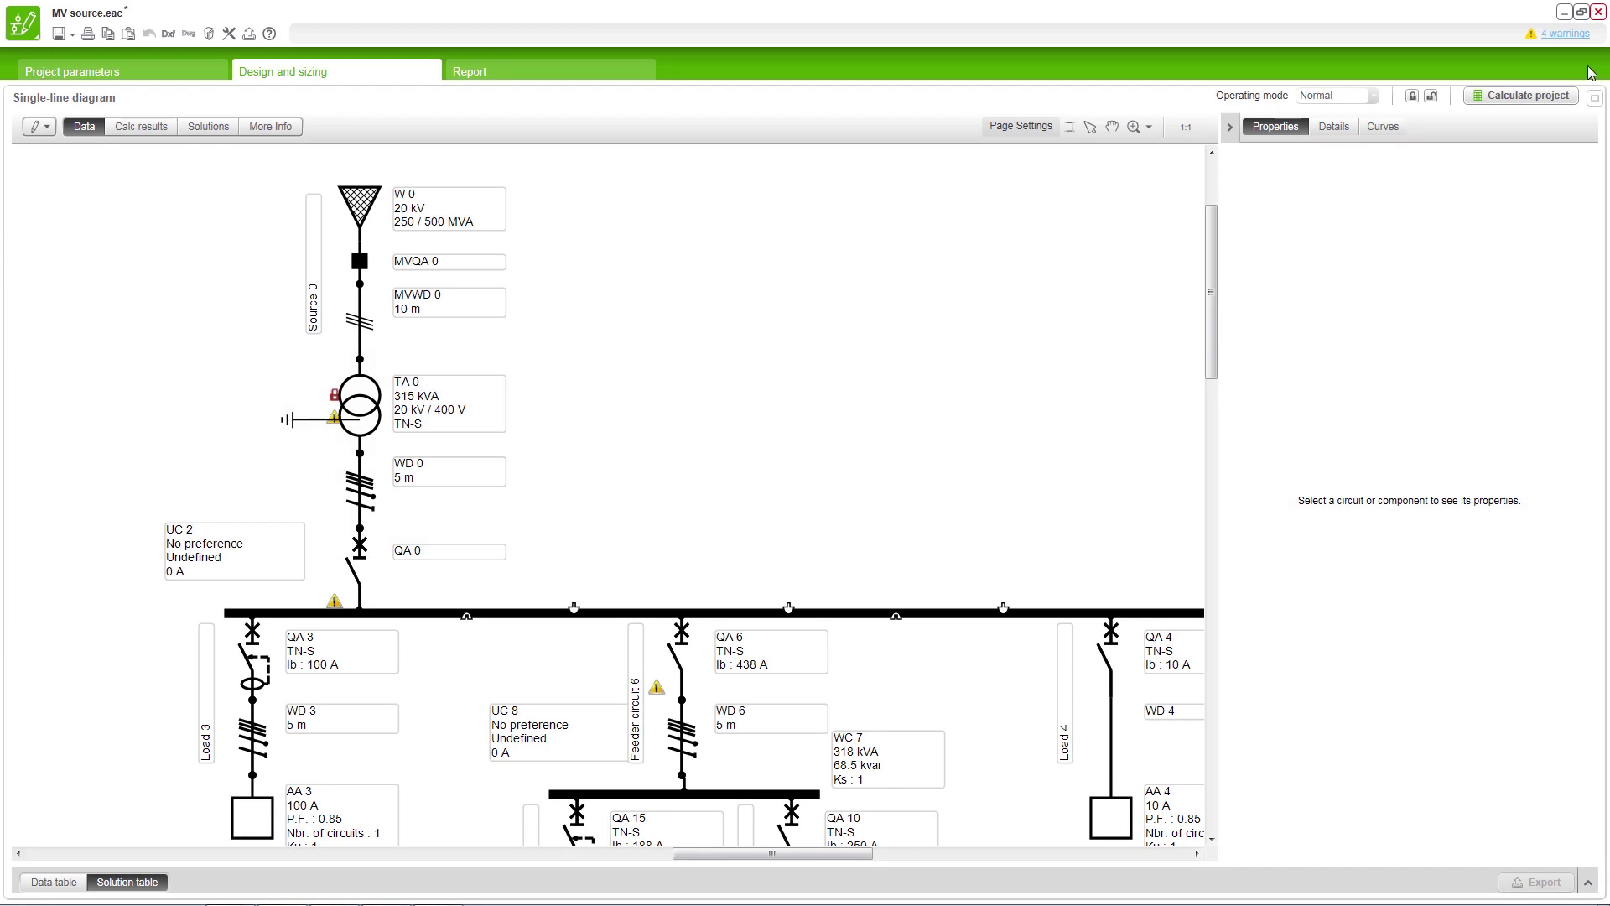
- Recalculate, lower QA 0's Ii to 600 A on QA 3's tripping curves, and begin exporting them
left_click(1561, 97)
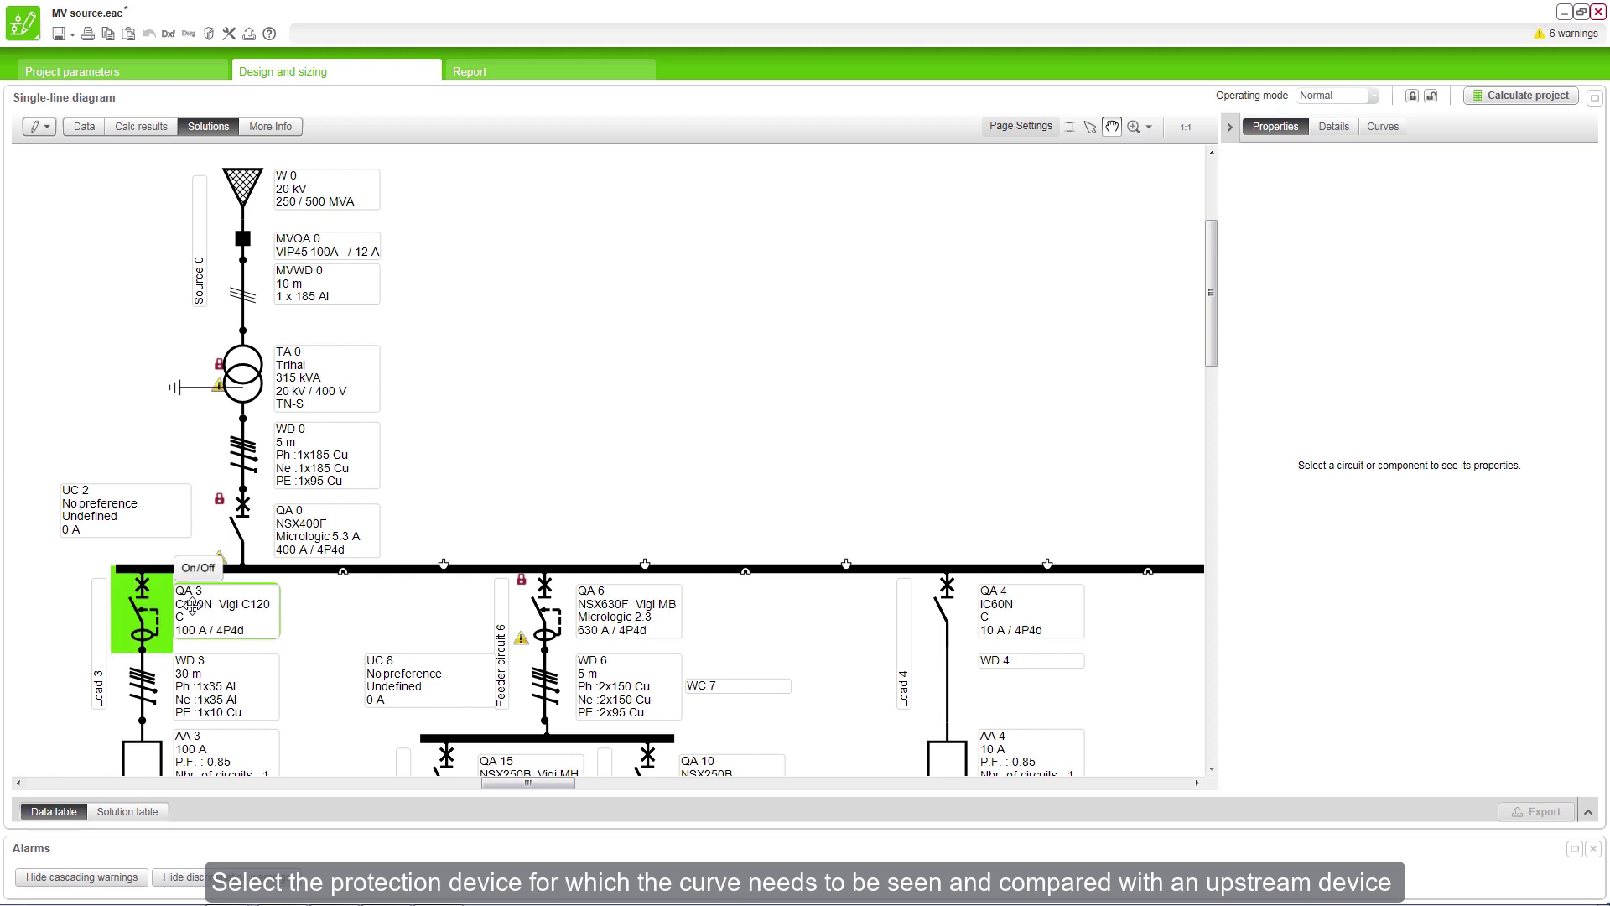
left_click(192, 604)
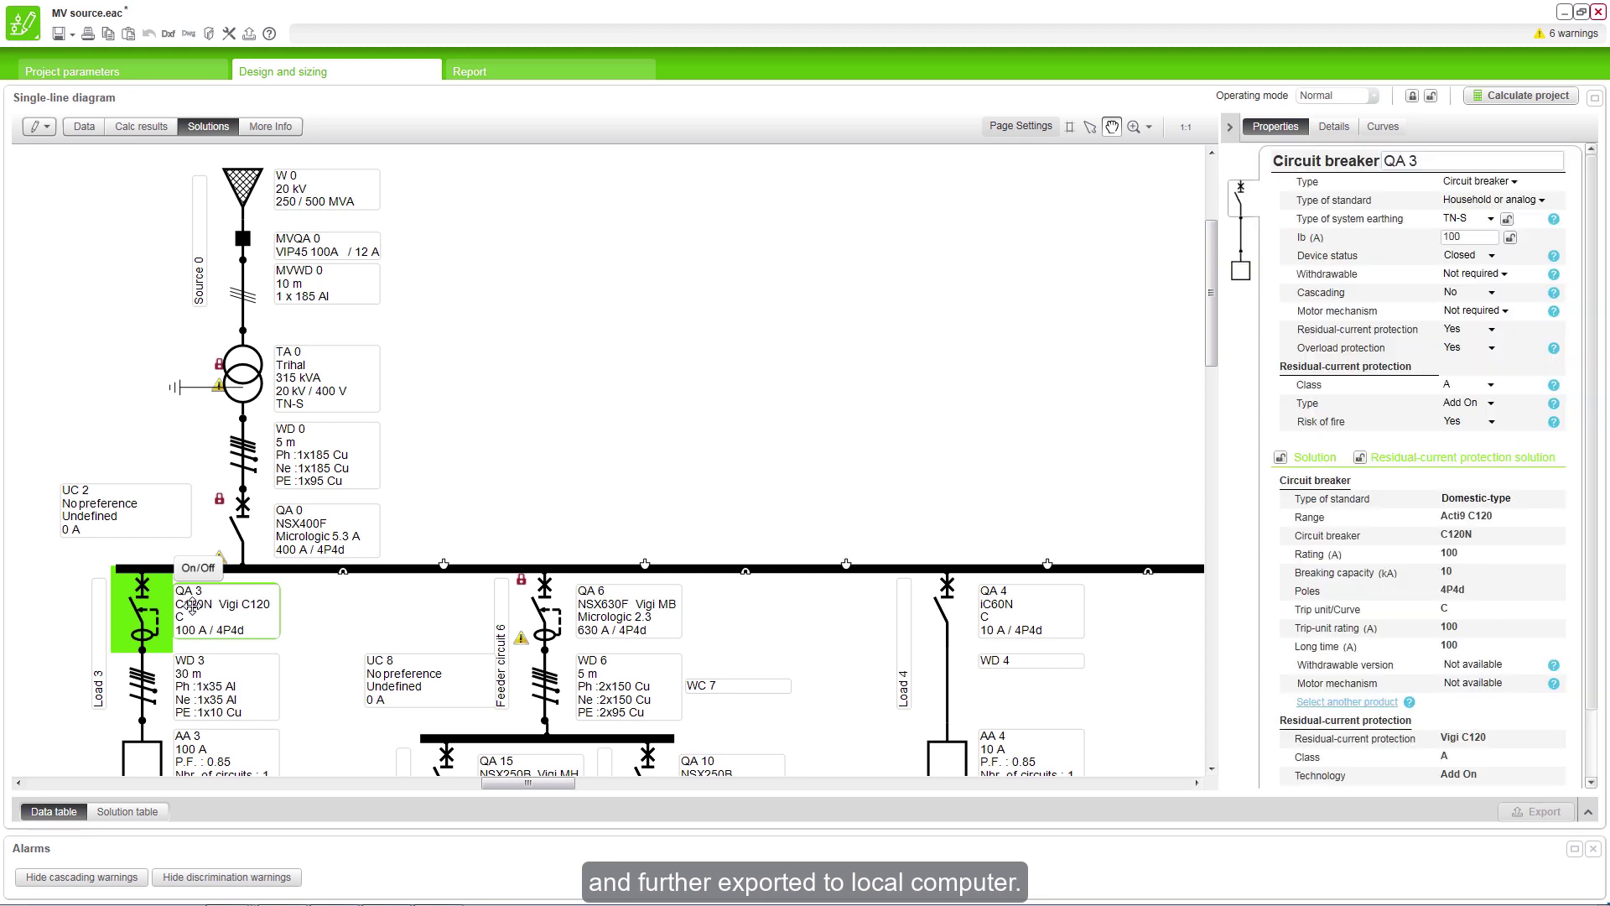
left_click(1384, 127)
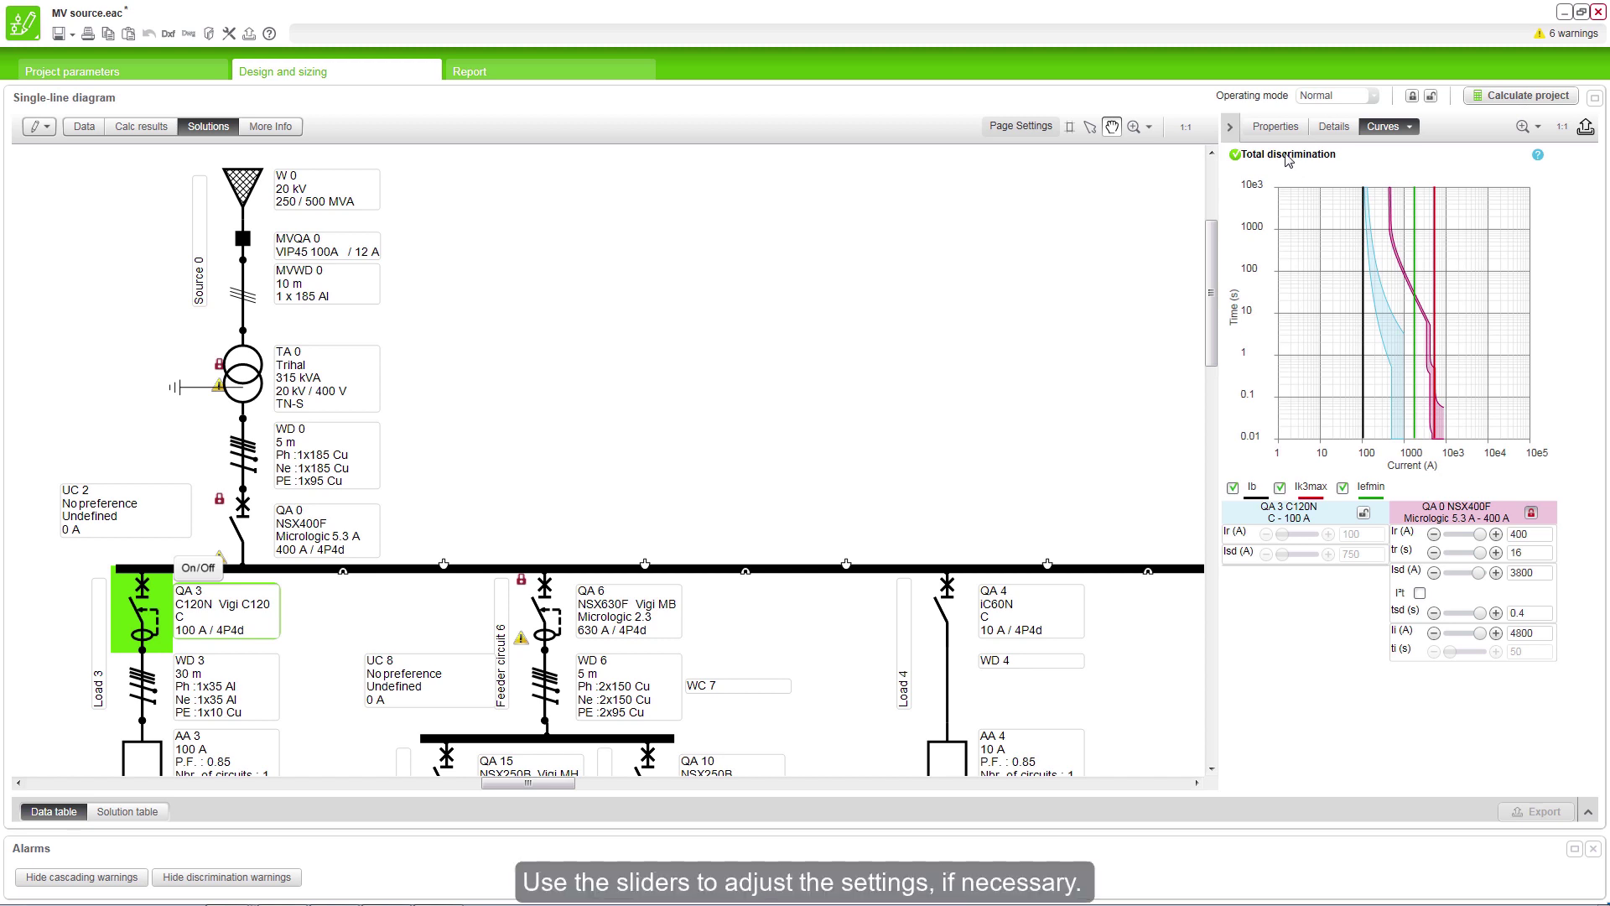
left_click_drag(1482, 640, 1448, 639)
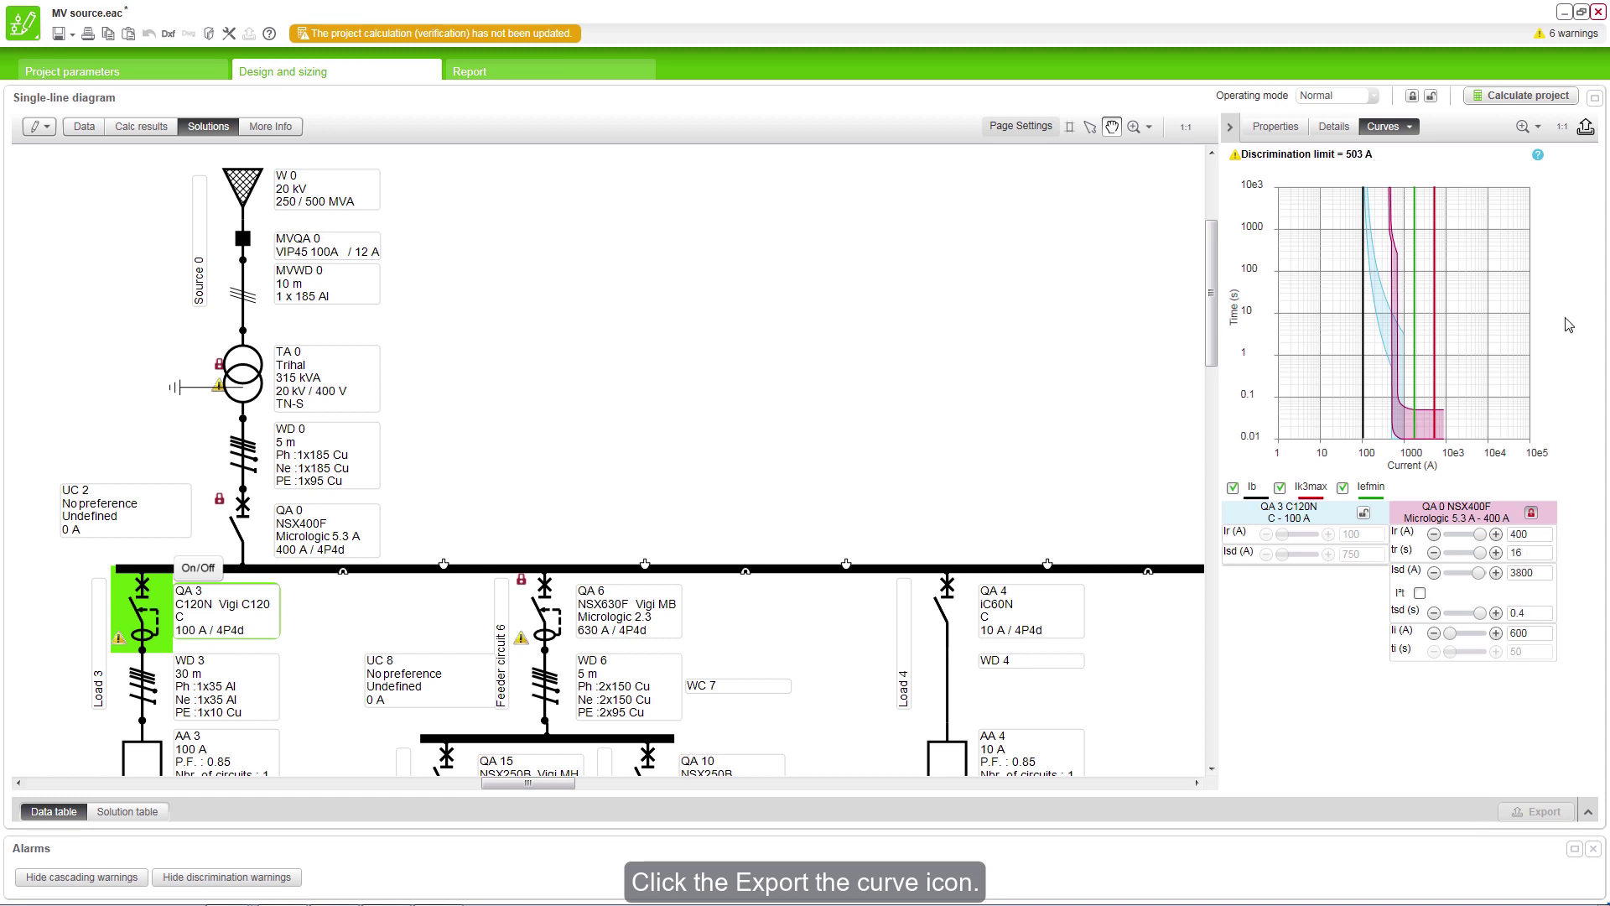
left_click(1587, 126)
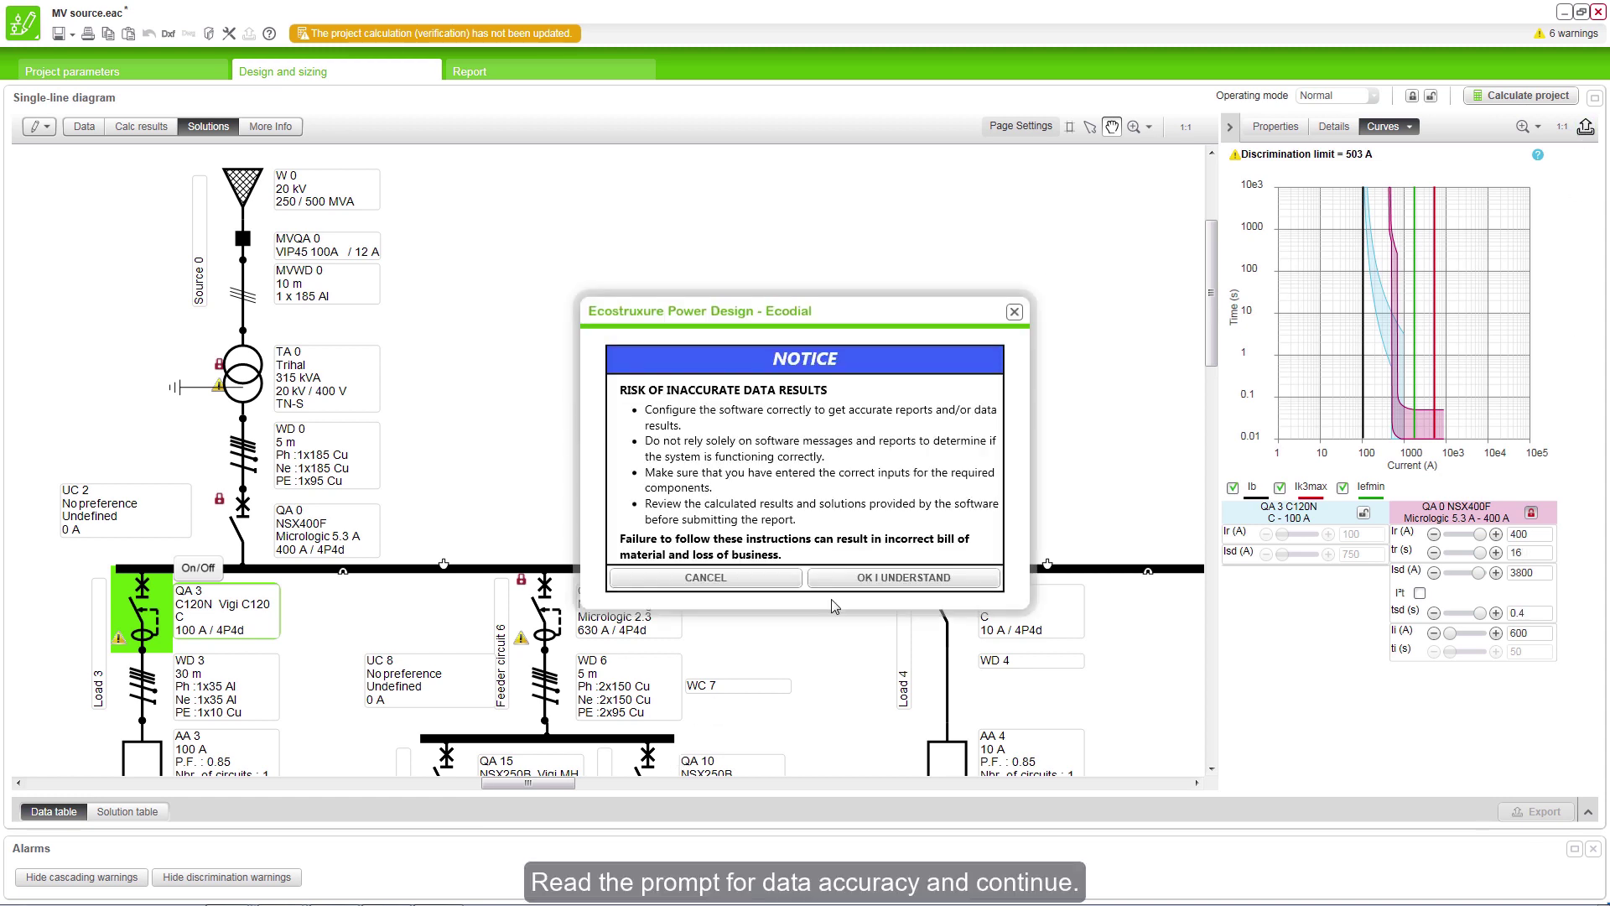
left_click(846, 582)
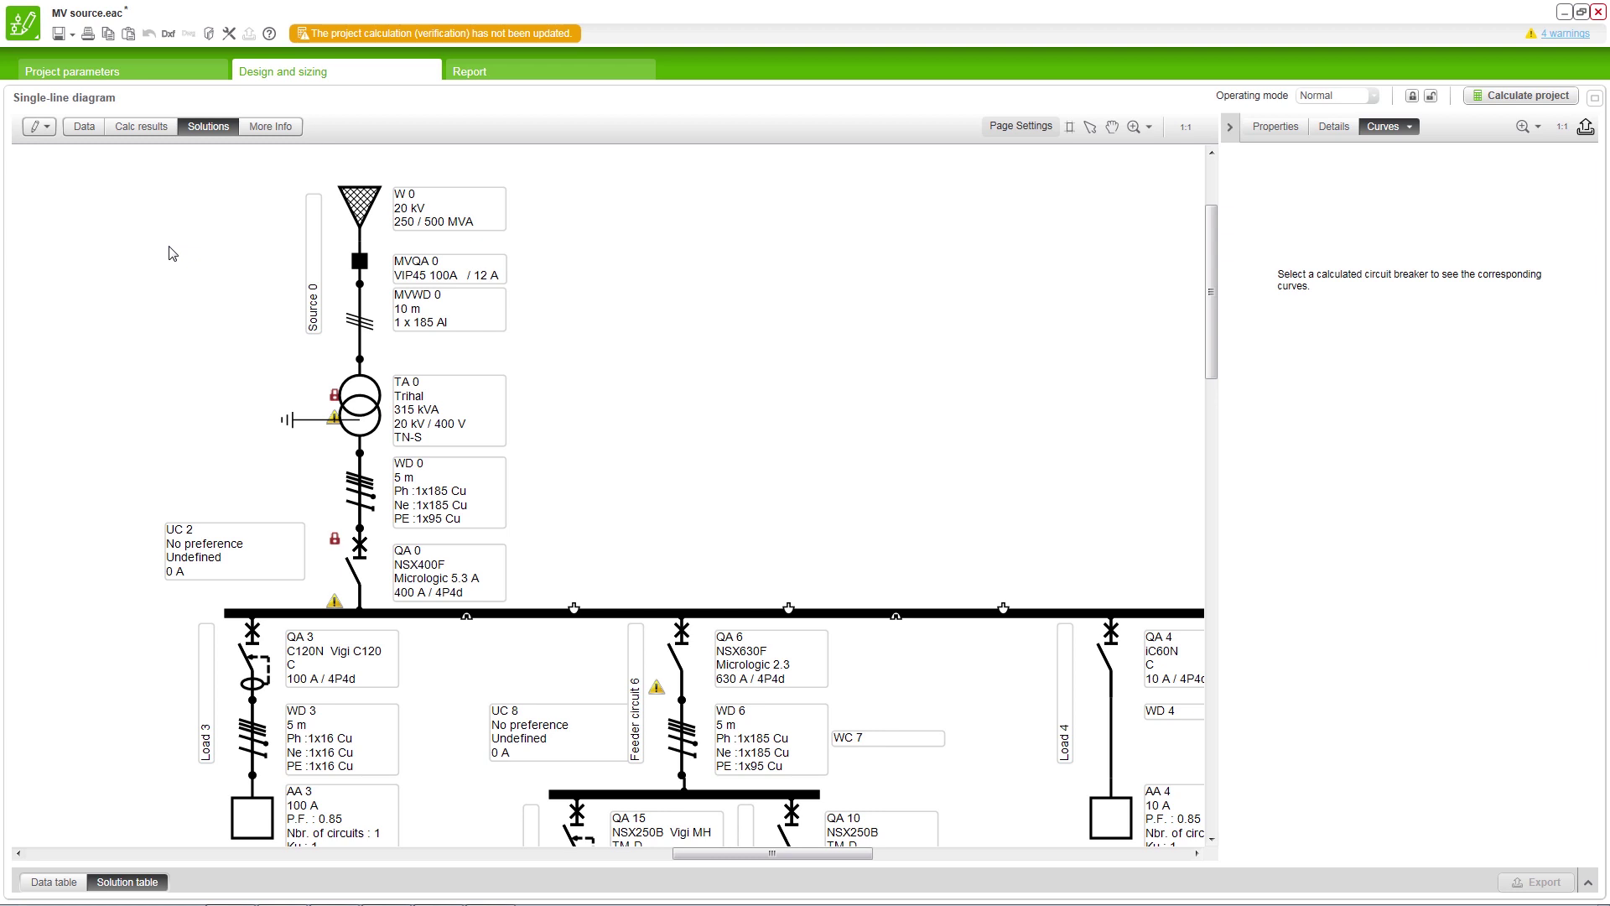
- Save the MV source single-line diagram as a DXF file and dismiss the success message
left_click(168, 34)
left_click(915, 577)
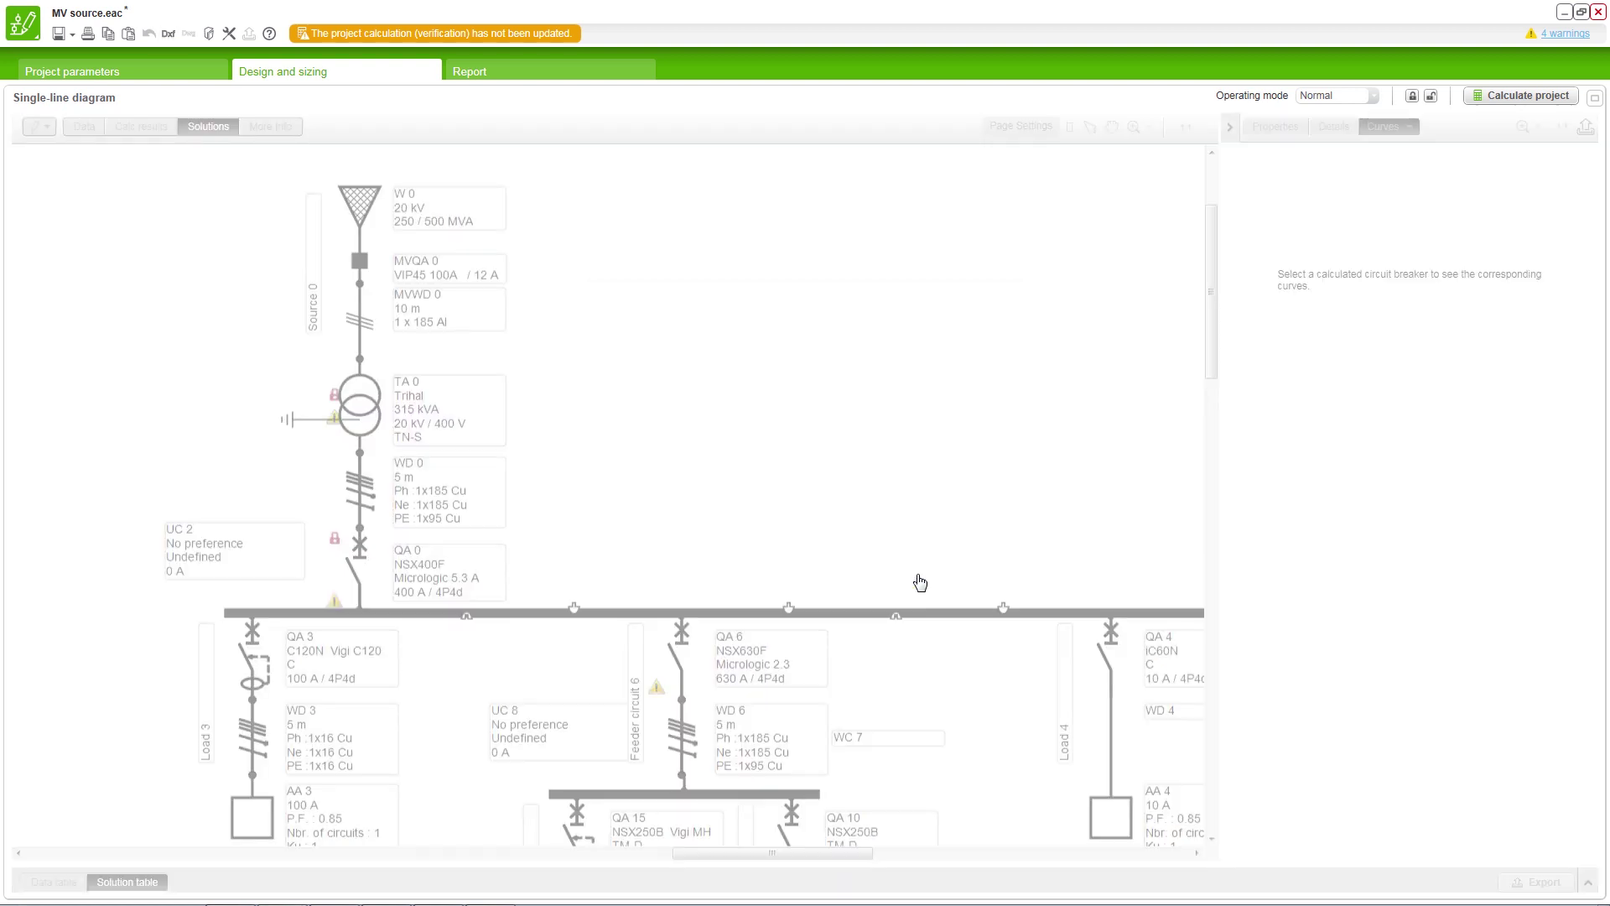
left_click(681, 425)
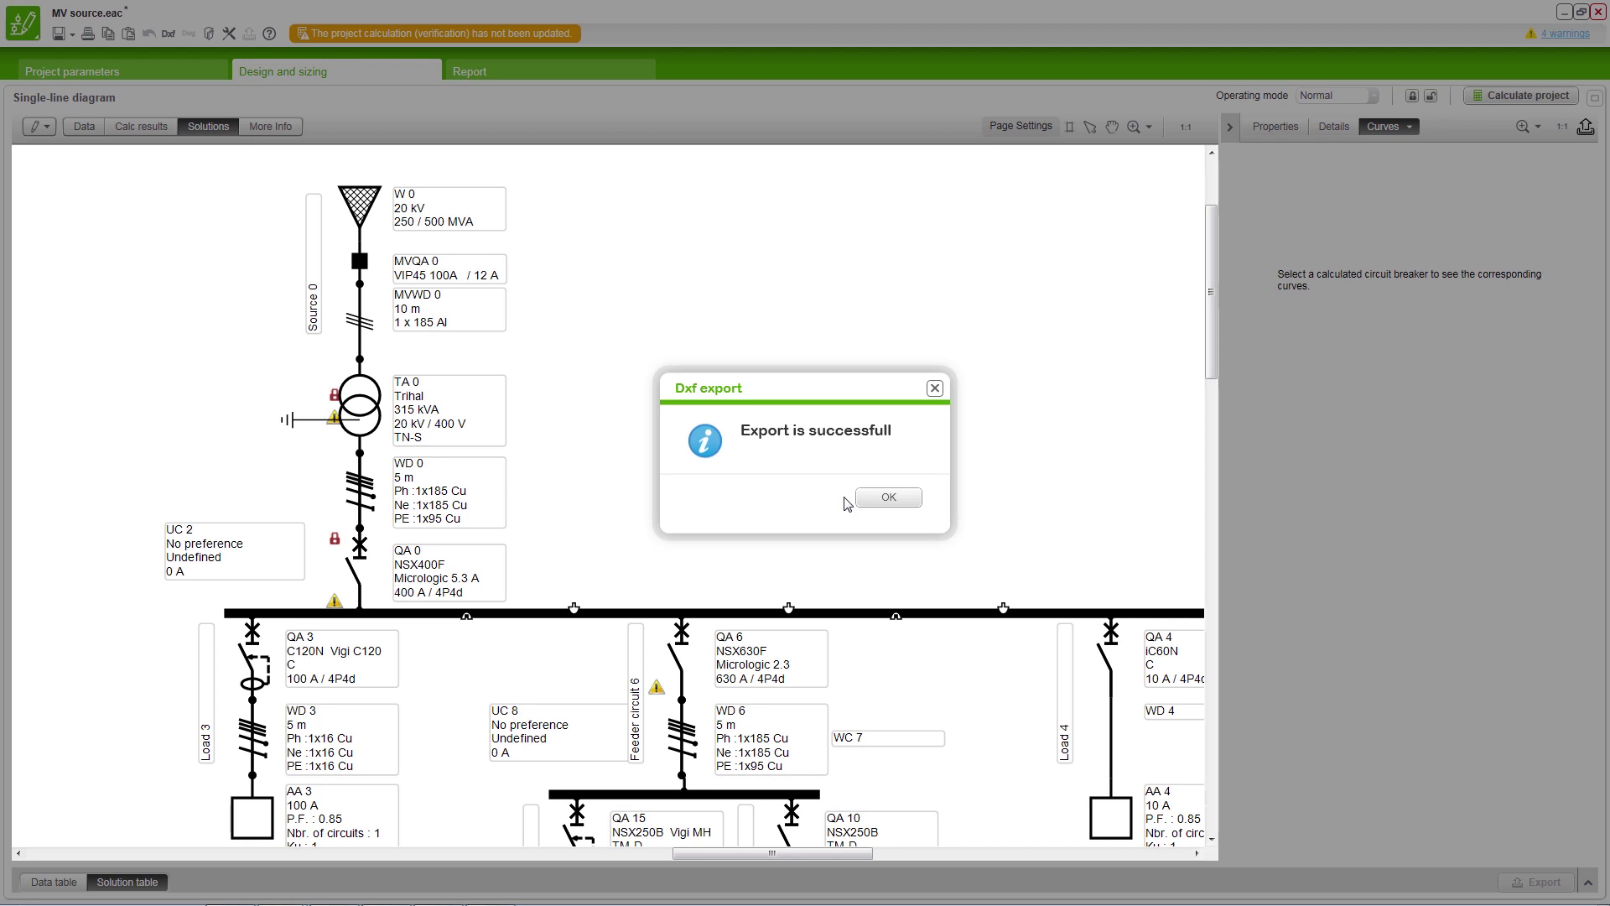
left_click(859, 499)
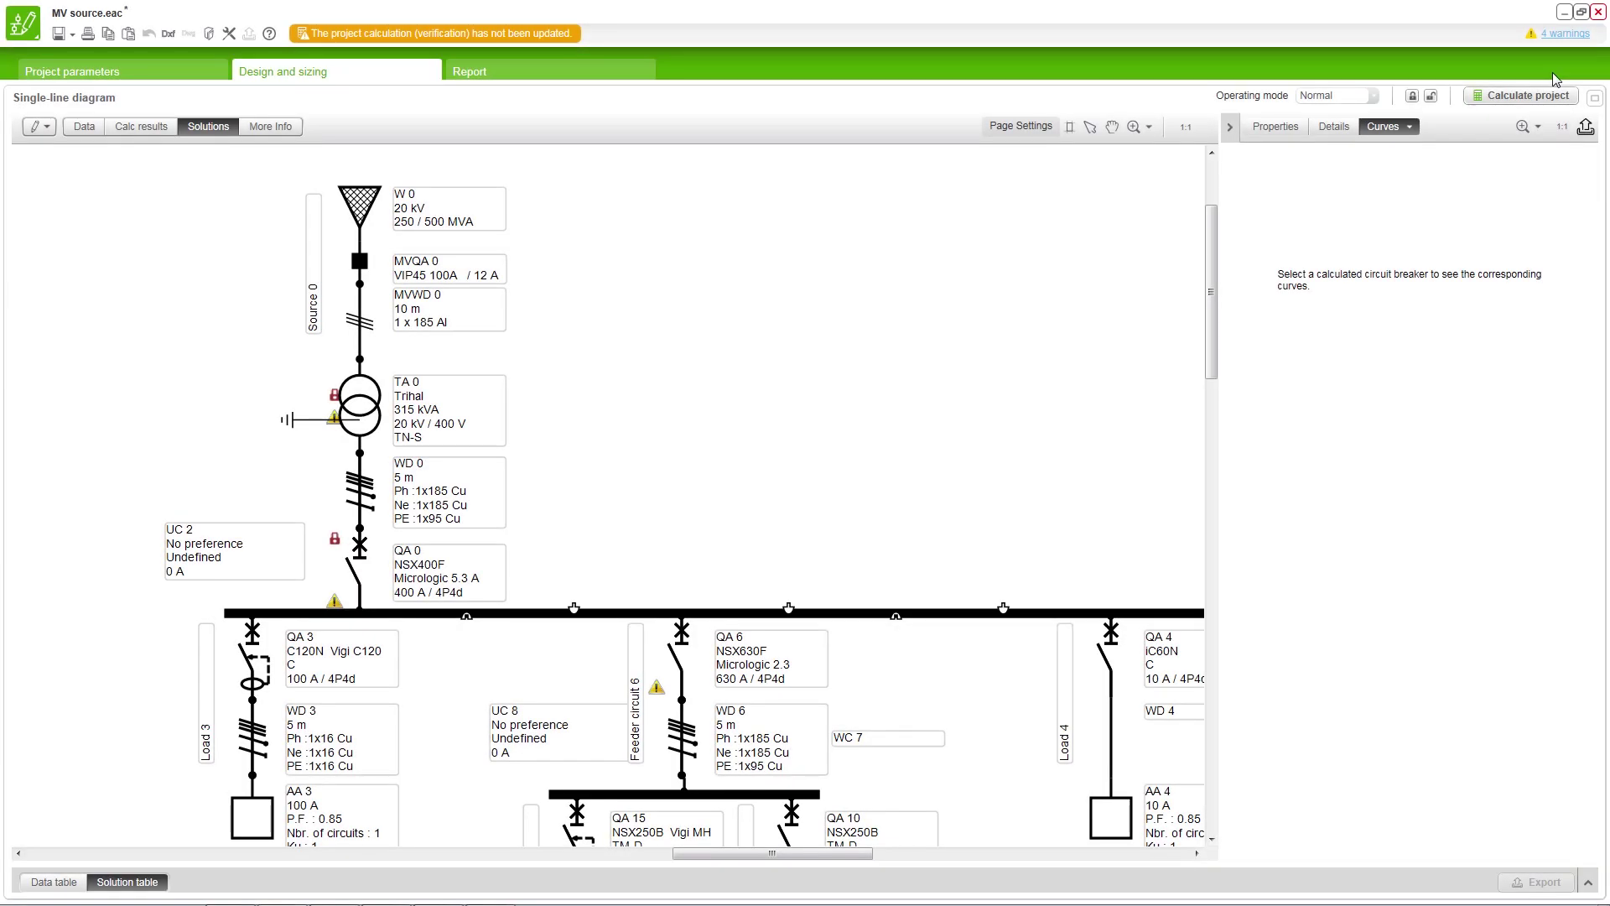
- Recalculate the network and display the MV source installation calculation report
left_click(1529, 95)
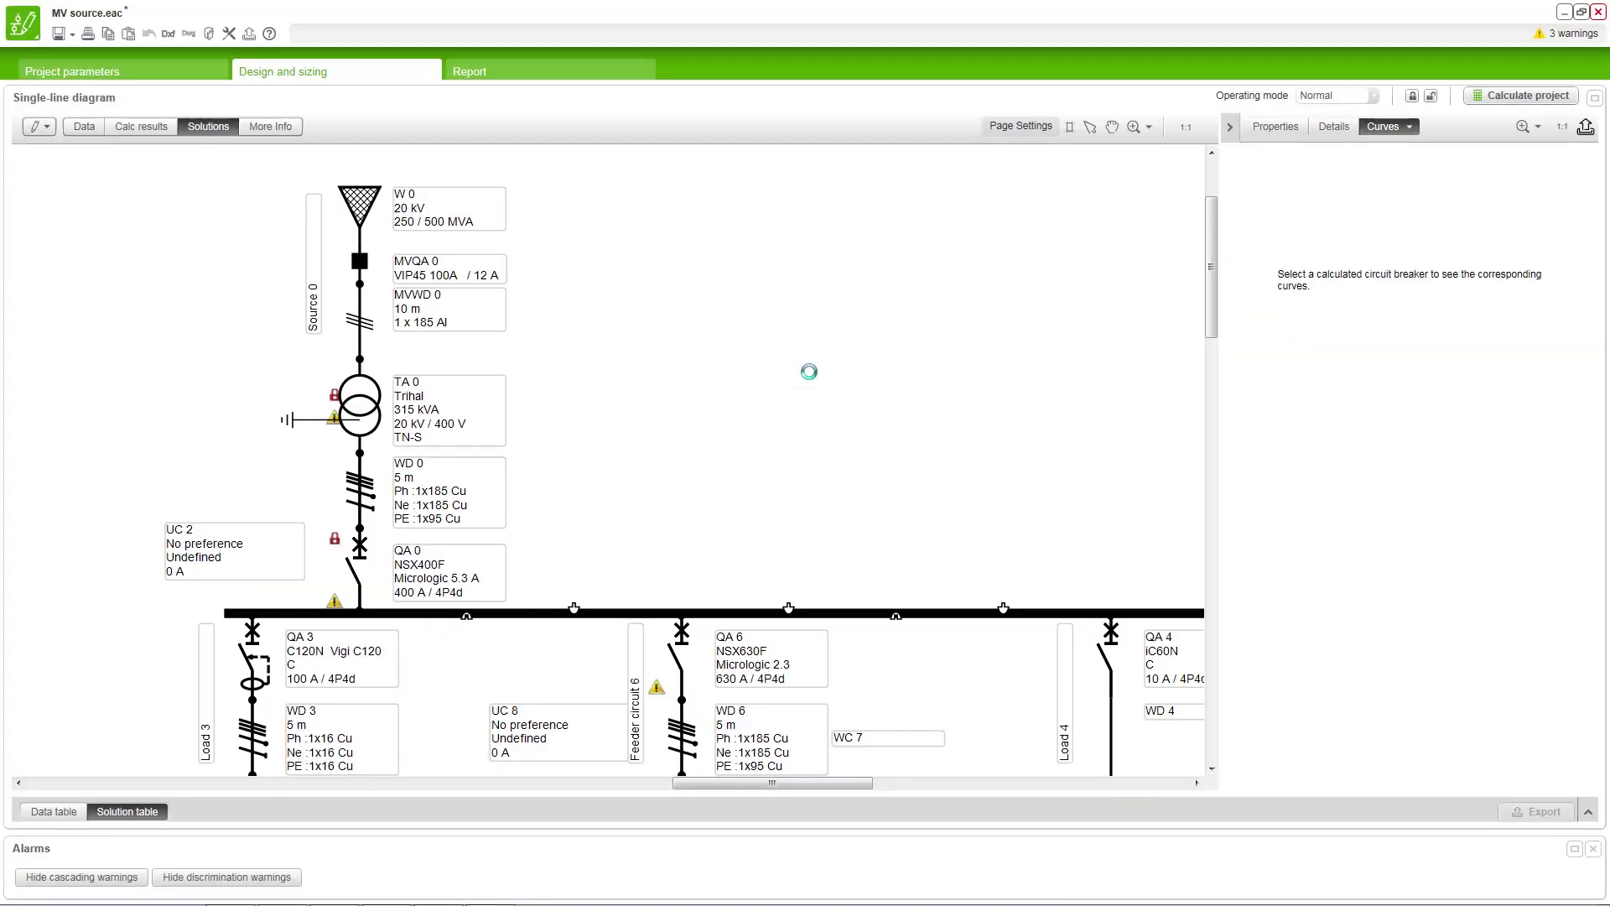
left_click(545, 76)
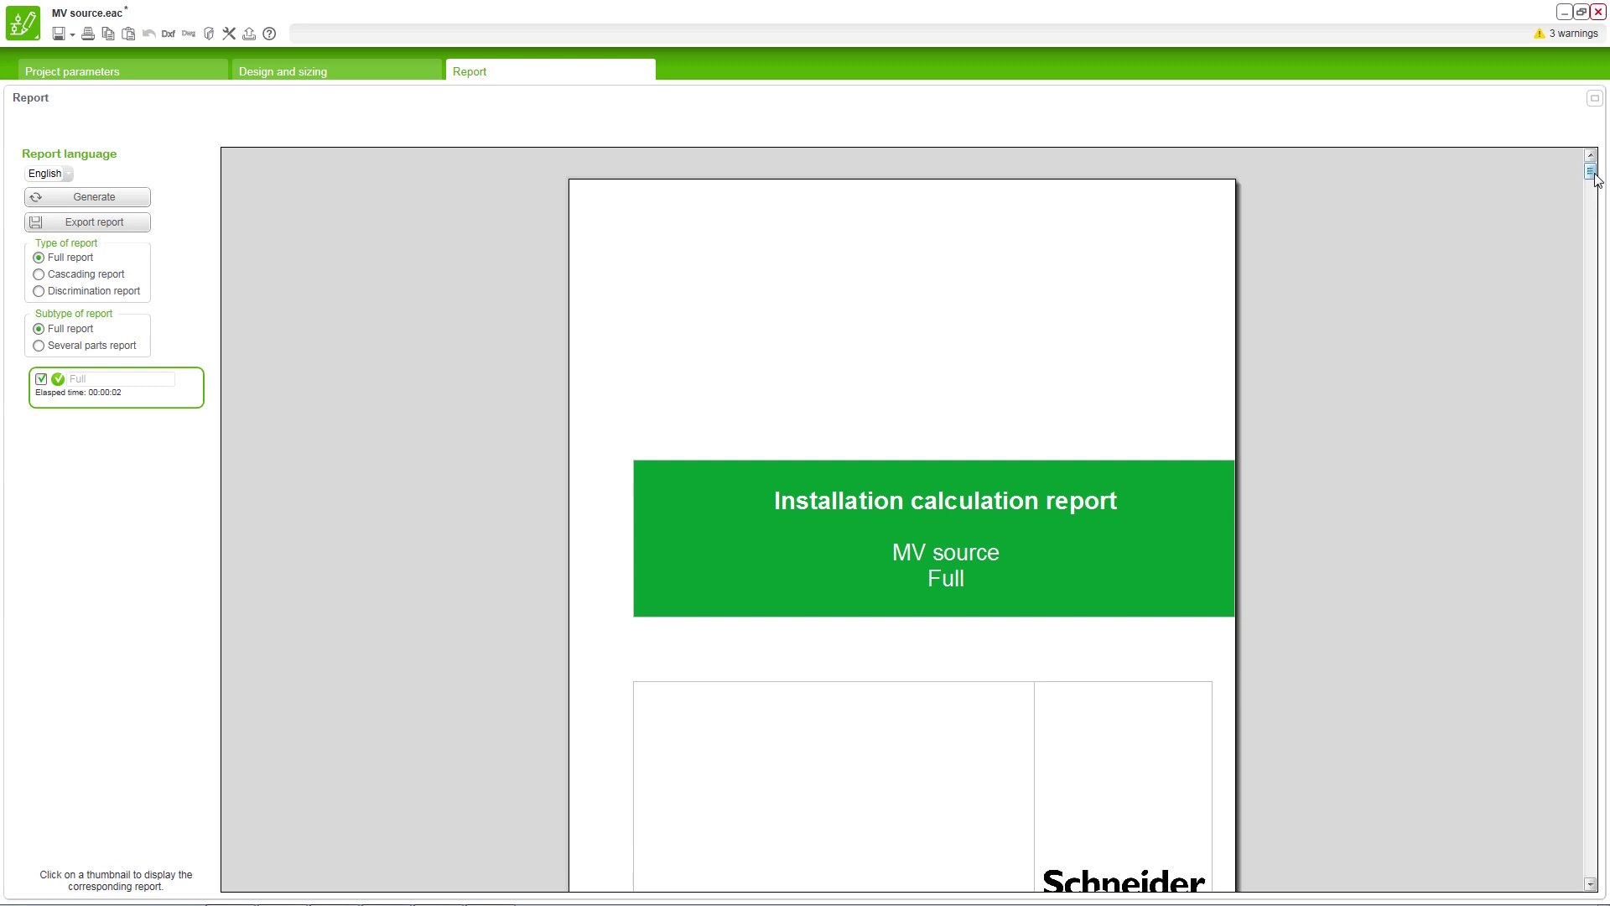
left_click_drag(1592, 170, 1582, 281)
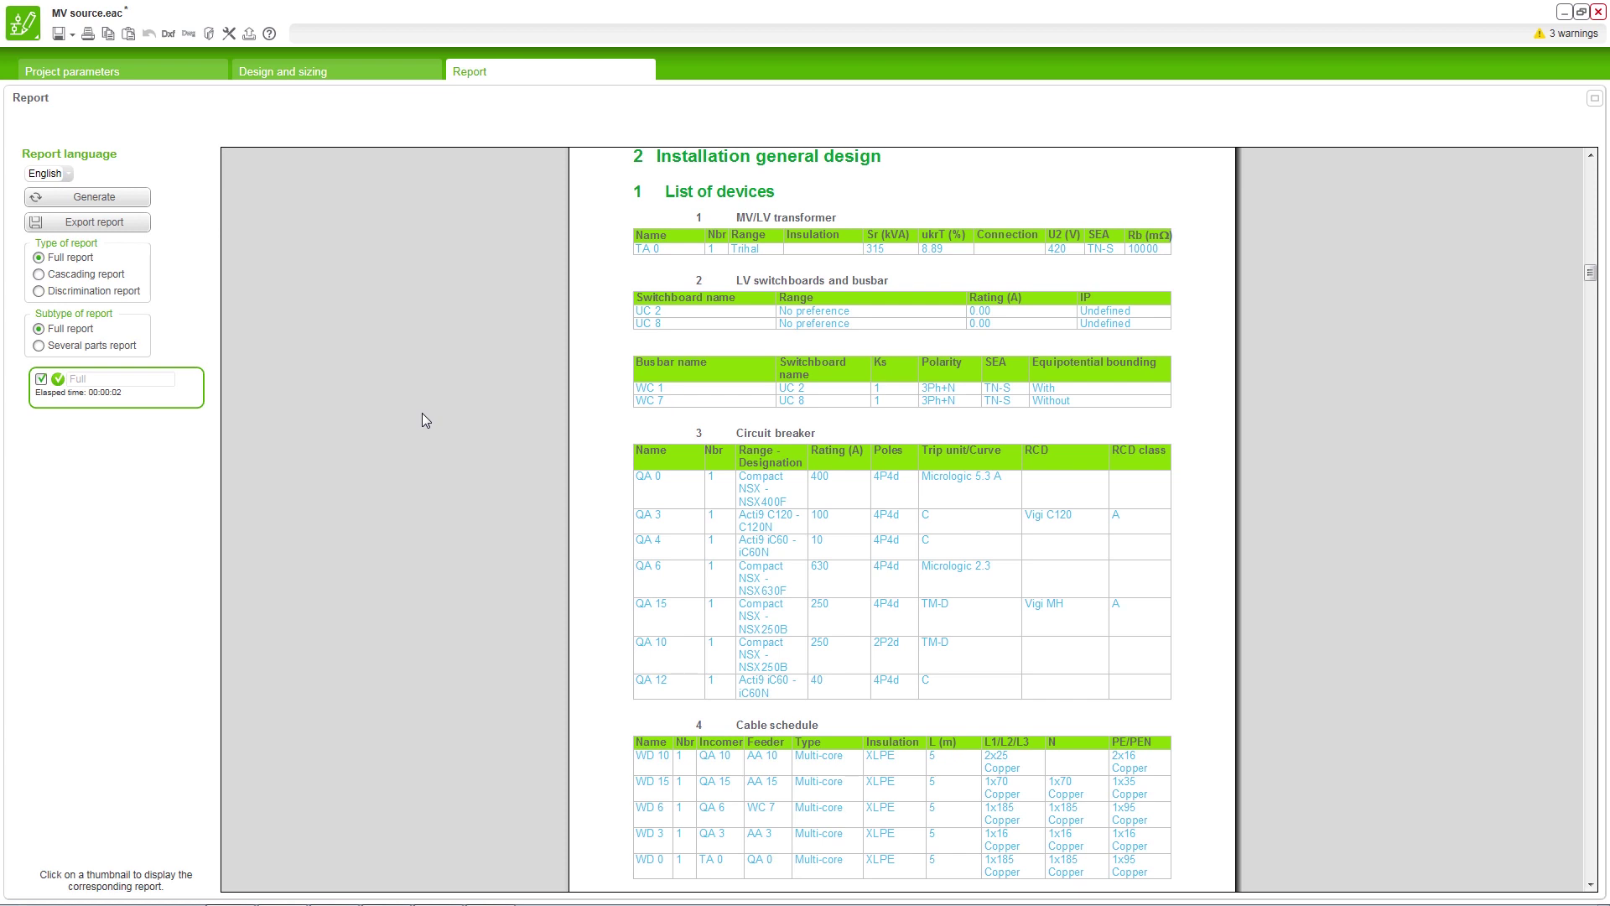
left_click(64, 174)
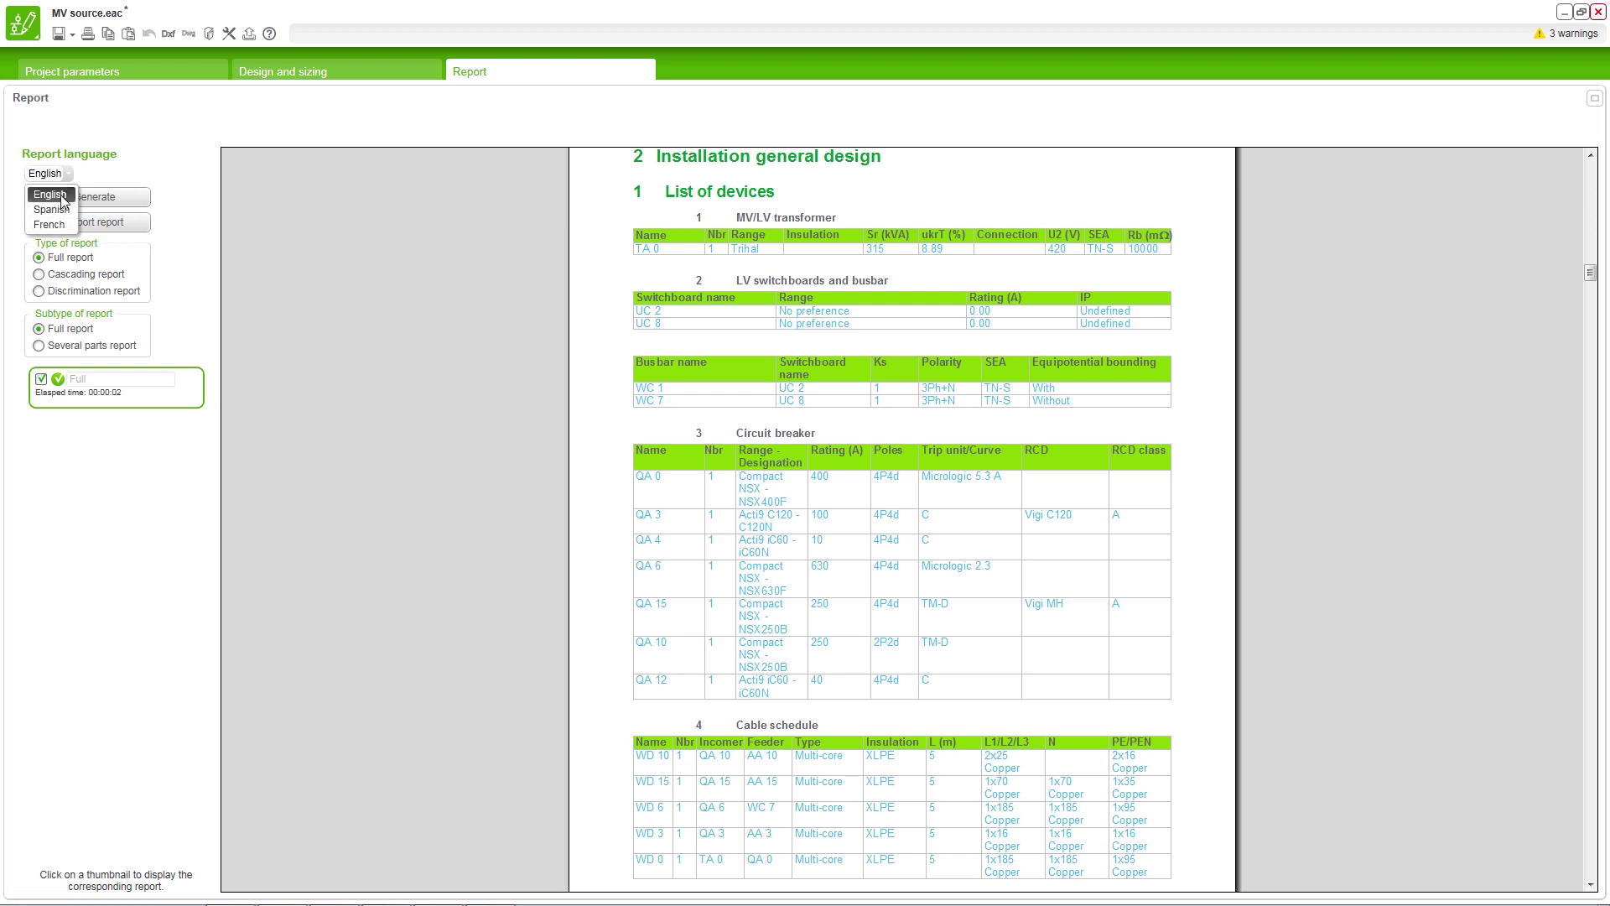
left_click(59, 198)
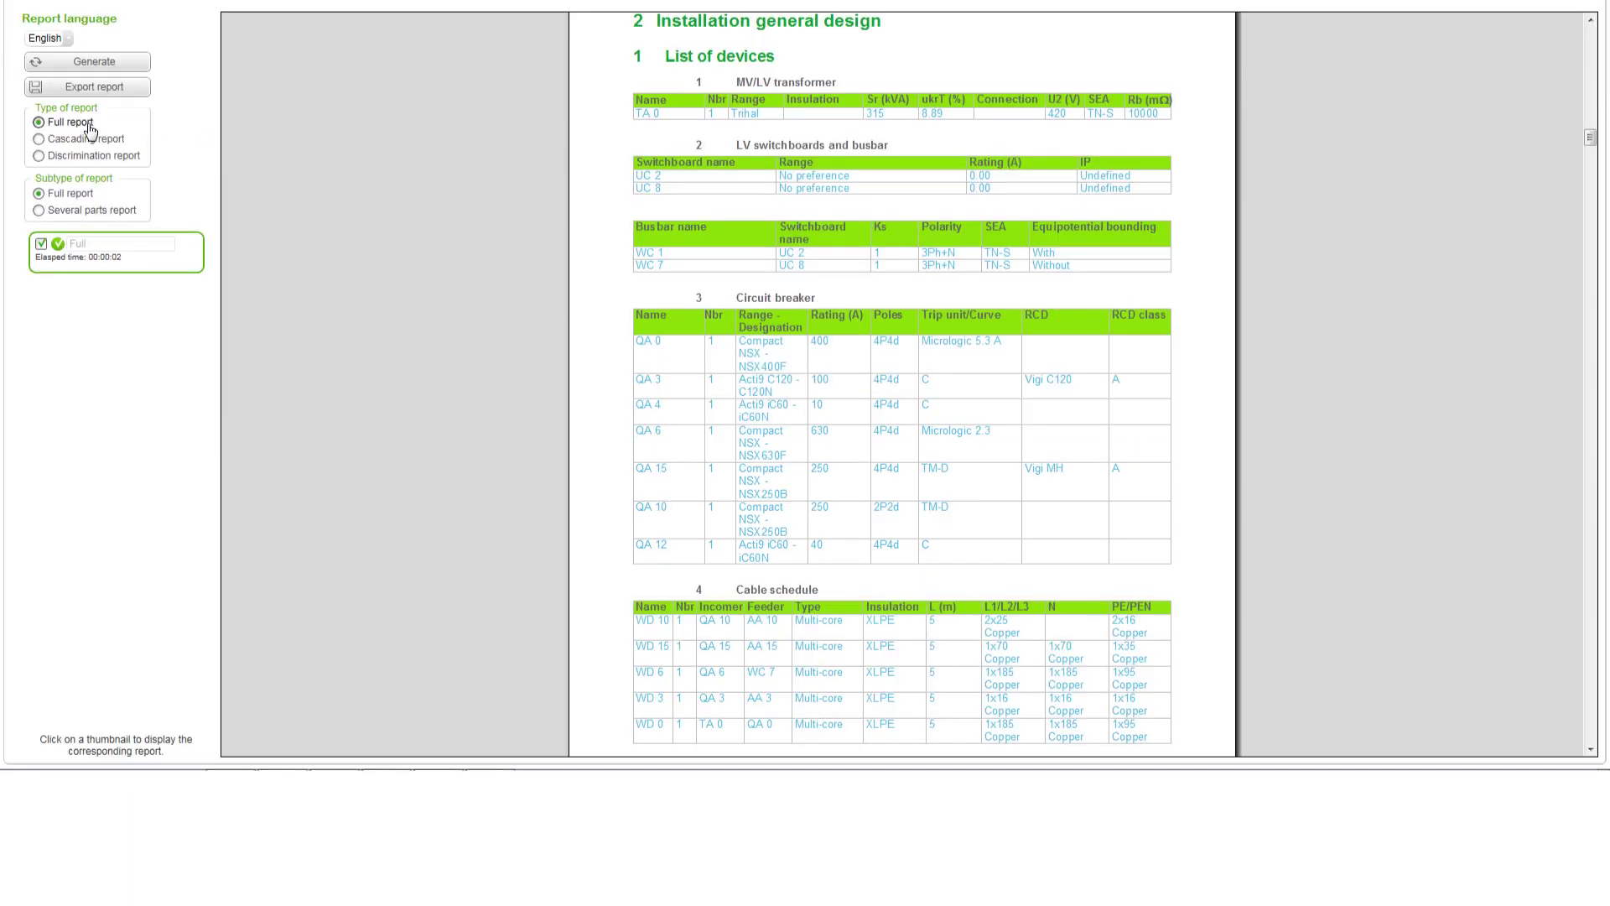
left_click(39, 139)
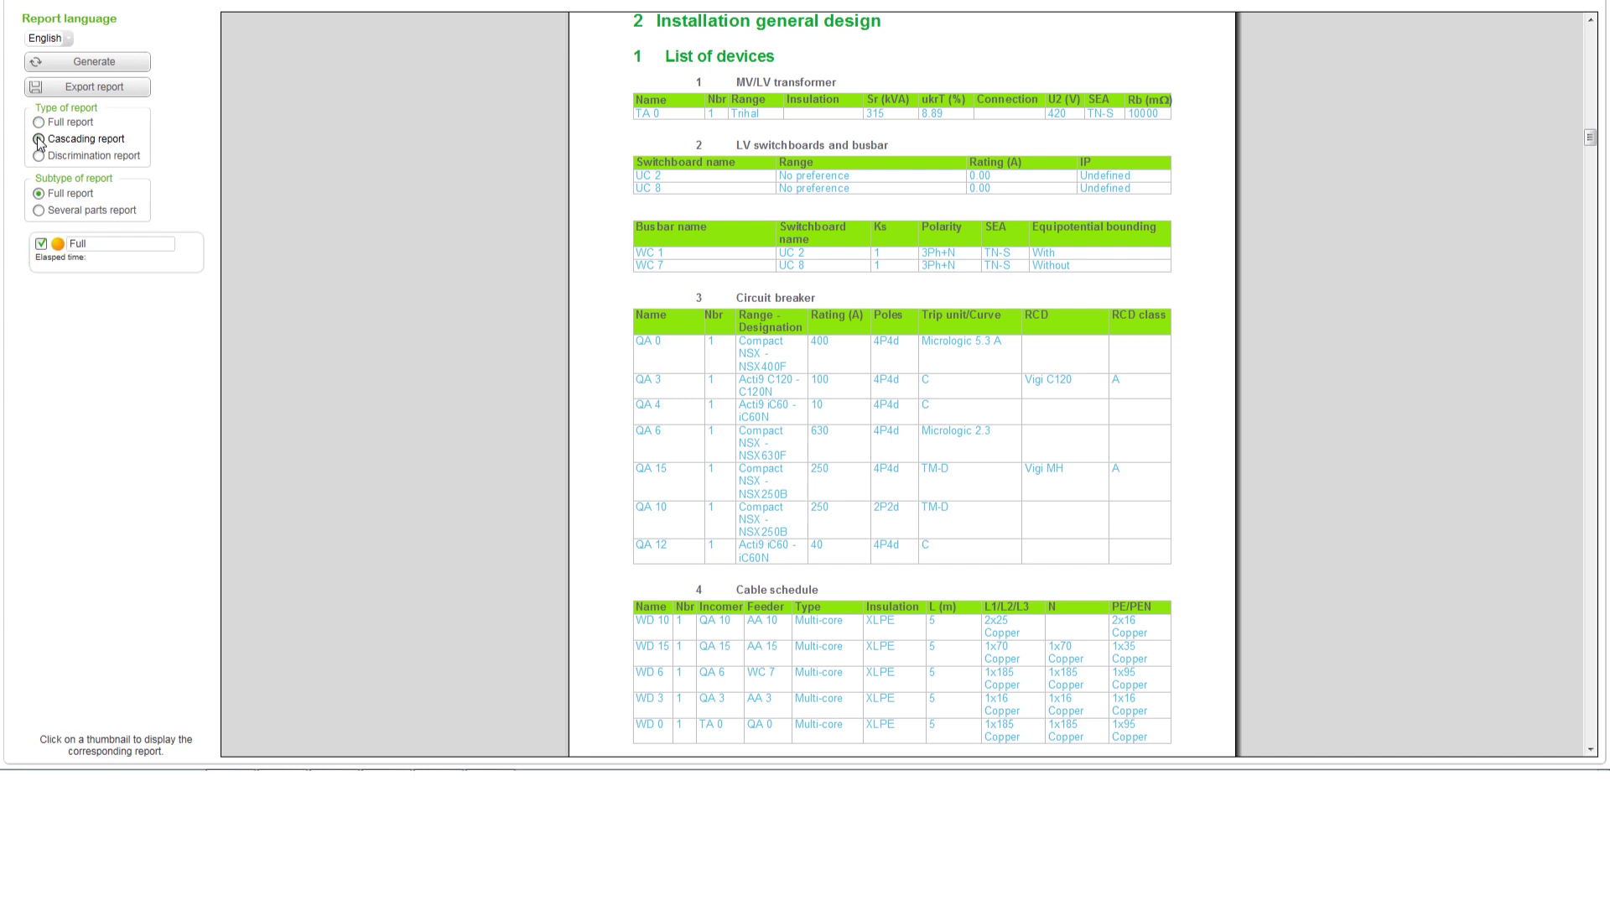
left_click(40, 154)
left_click(39, 123)
left_click(124, 70)
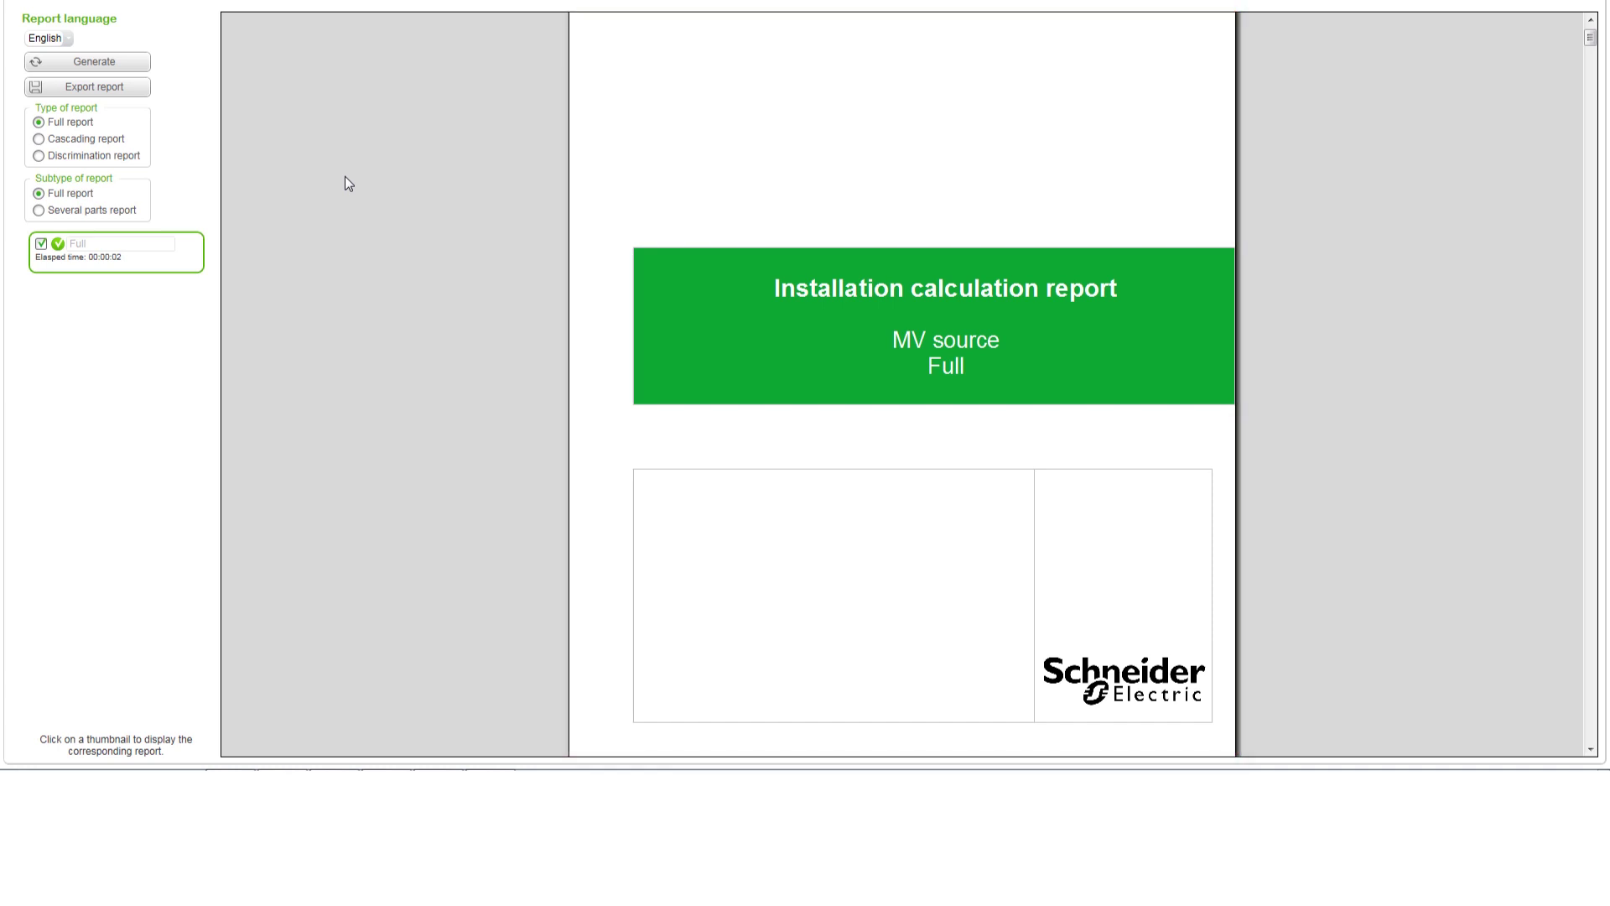
- Generate the cascading report for the MV source, showing 36kA reinforced breaking capacity for QA 10
left_click(39, 140)
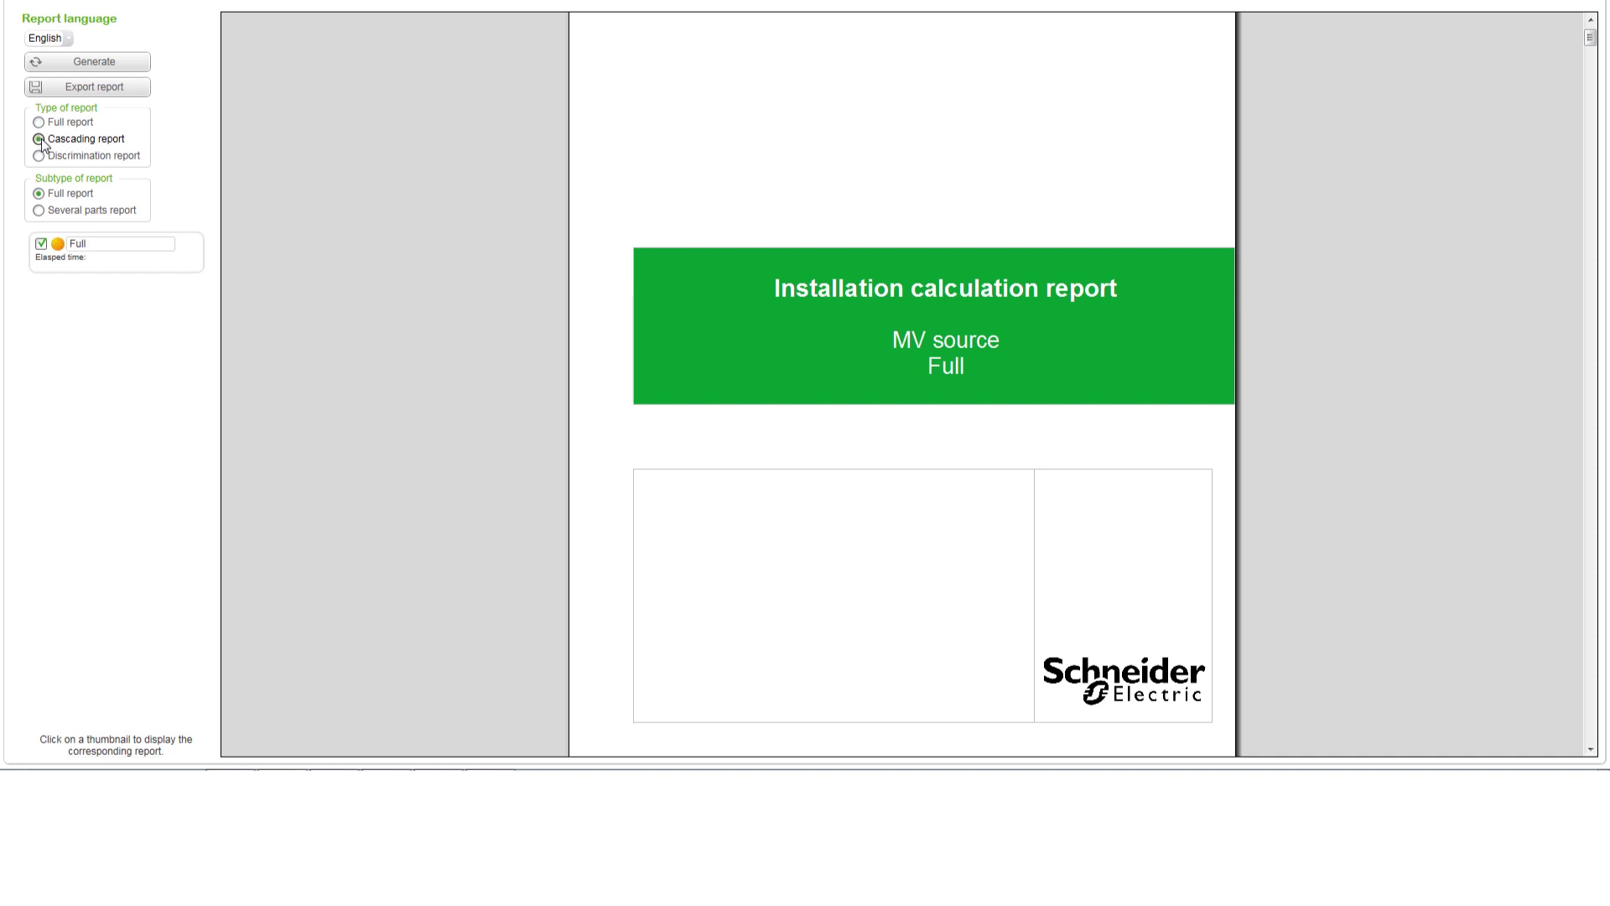
left_click(71, 63)
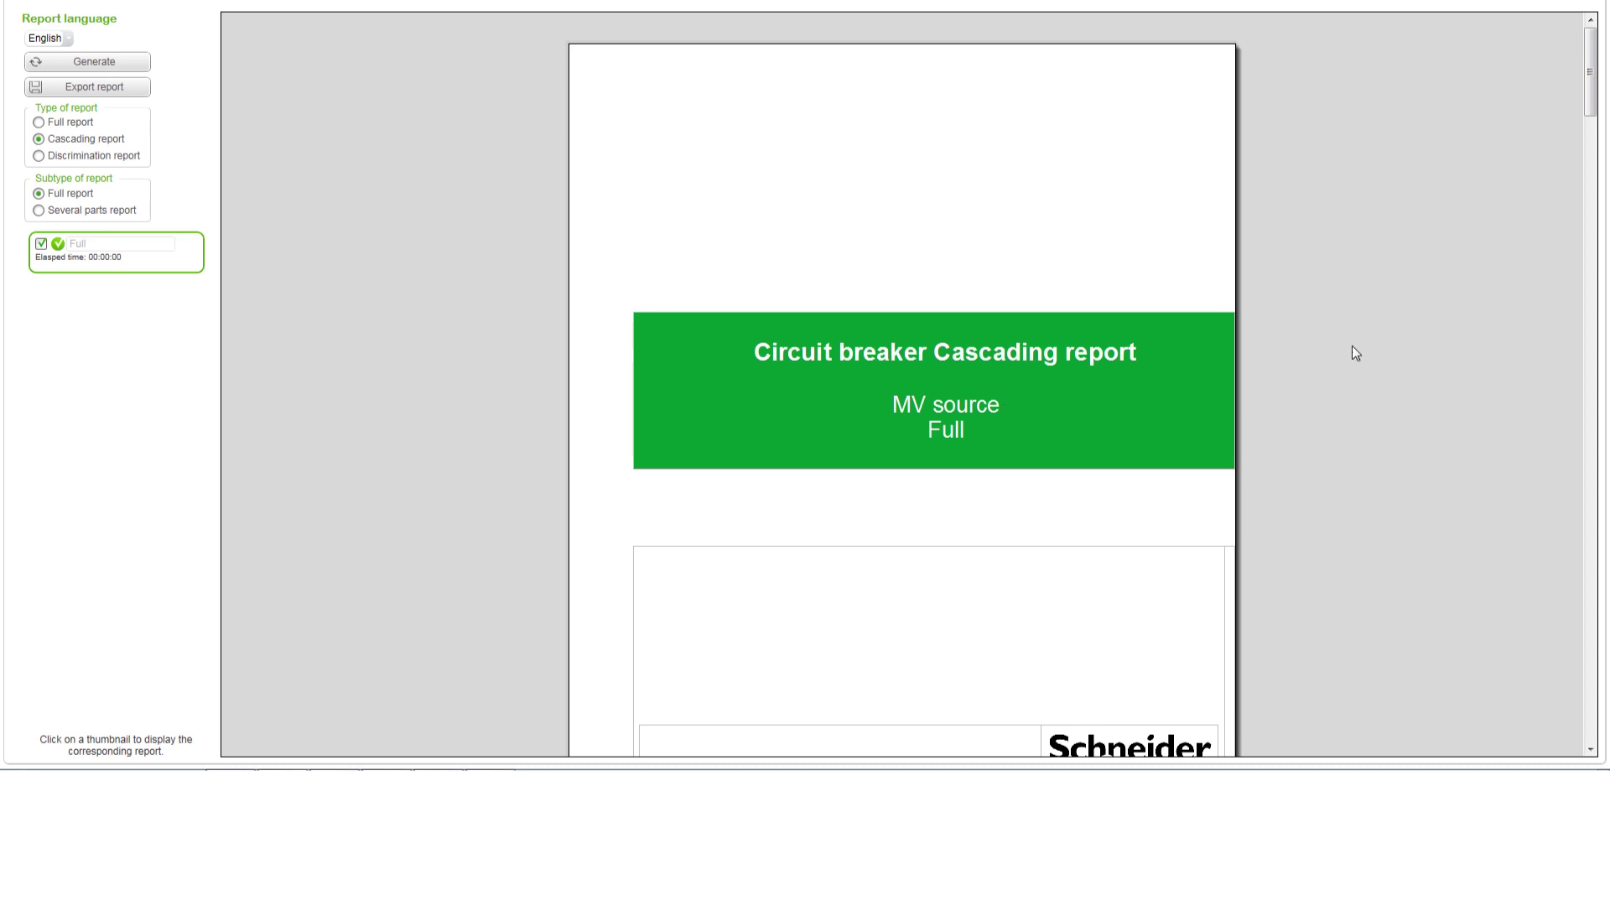
scroll(1355, 352, "down", 5)
scroll(1353, 347, "down", 3)
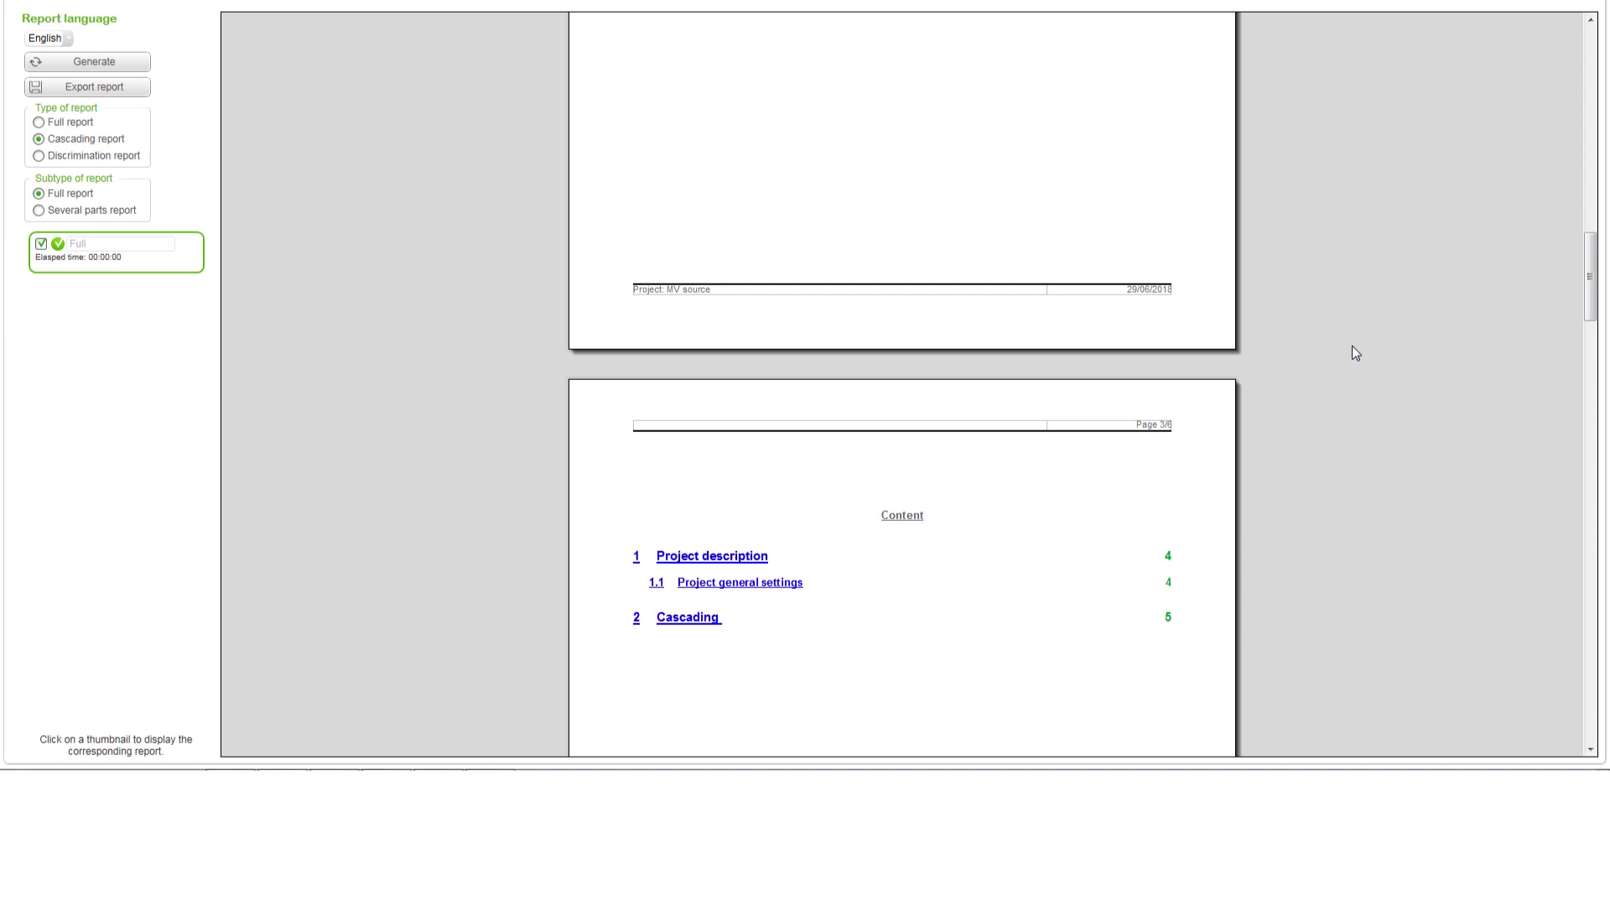
scroll(1353, 345, "down", 1)
scroll(1352, 345, "down", 3)
scroll(1353, 347, "down", 3)
scroll(1346, 353, "down", 3)
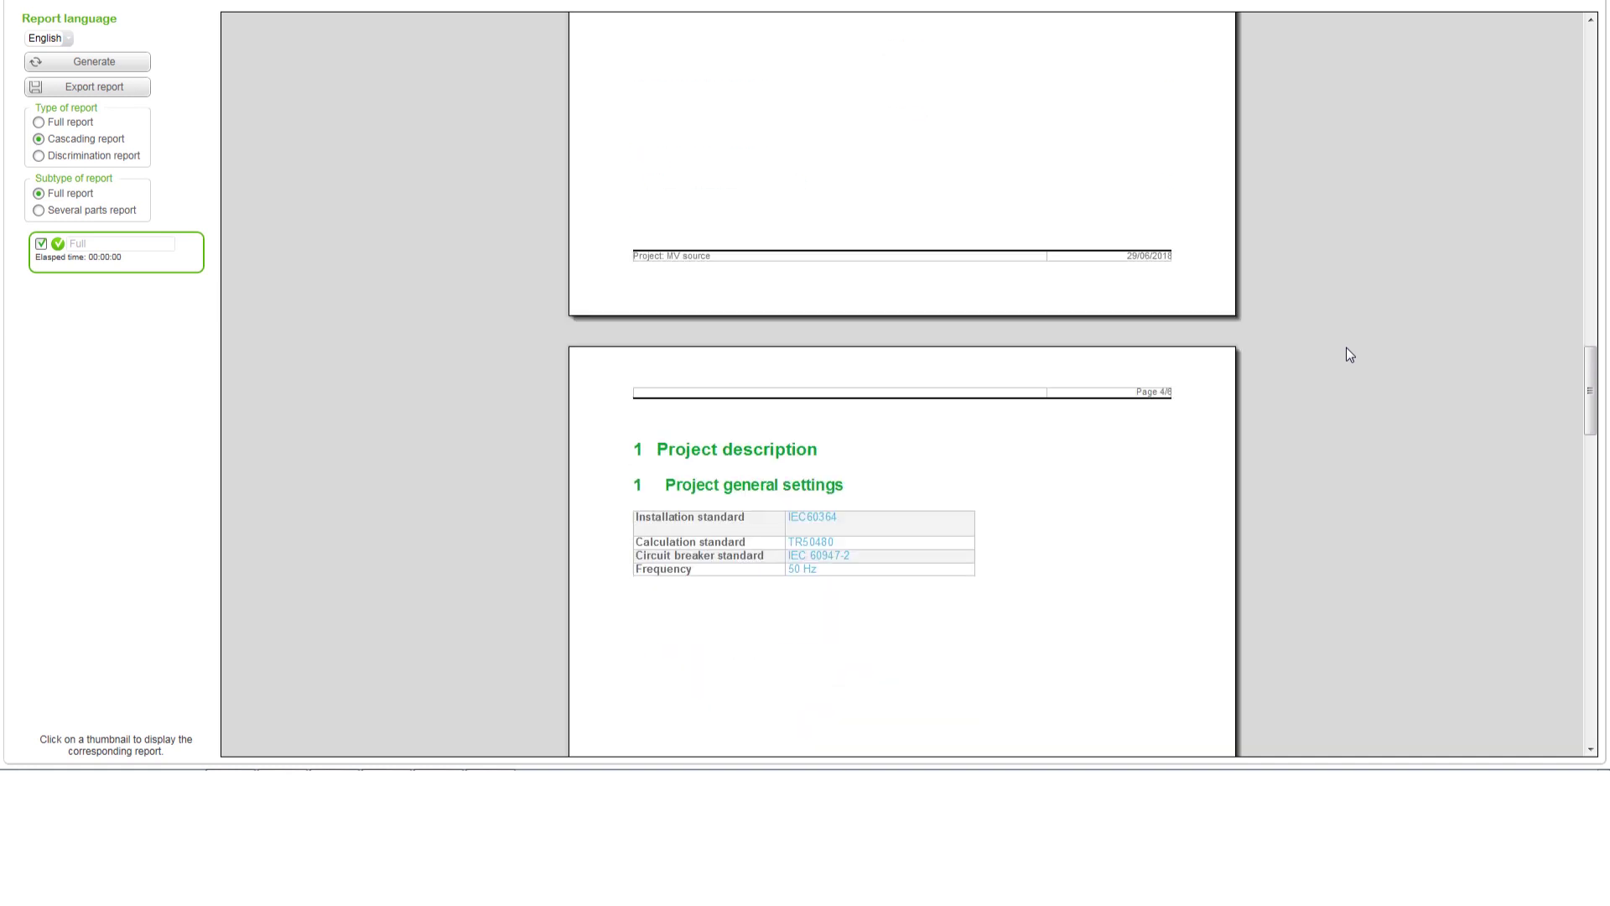
scroll(1347, 353, "down", 3)
scroll(1346, 352, "down", 3)
scroll(1346, 352, "down", 3)
scroll(1347, 353, "down", 1)
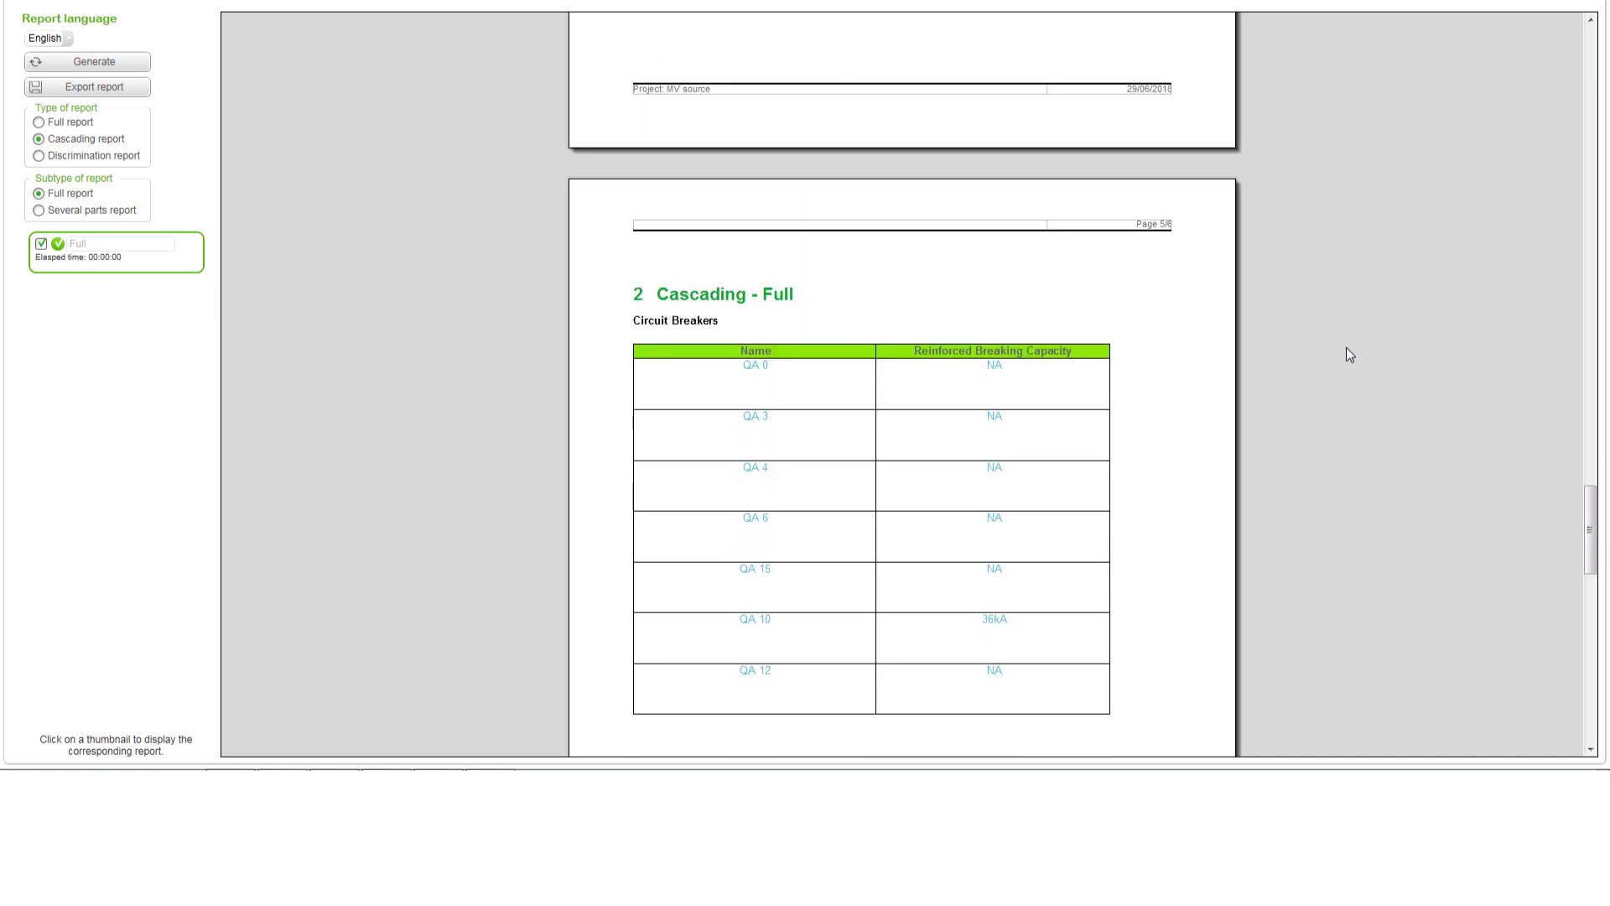
scroll(1348, 354, "down", 2)
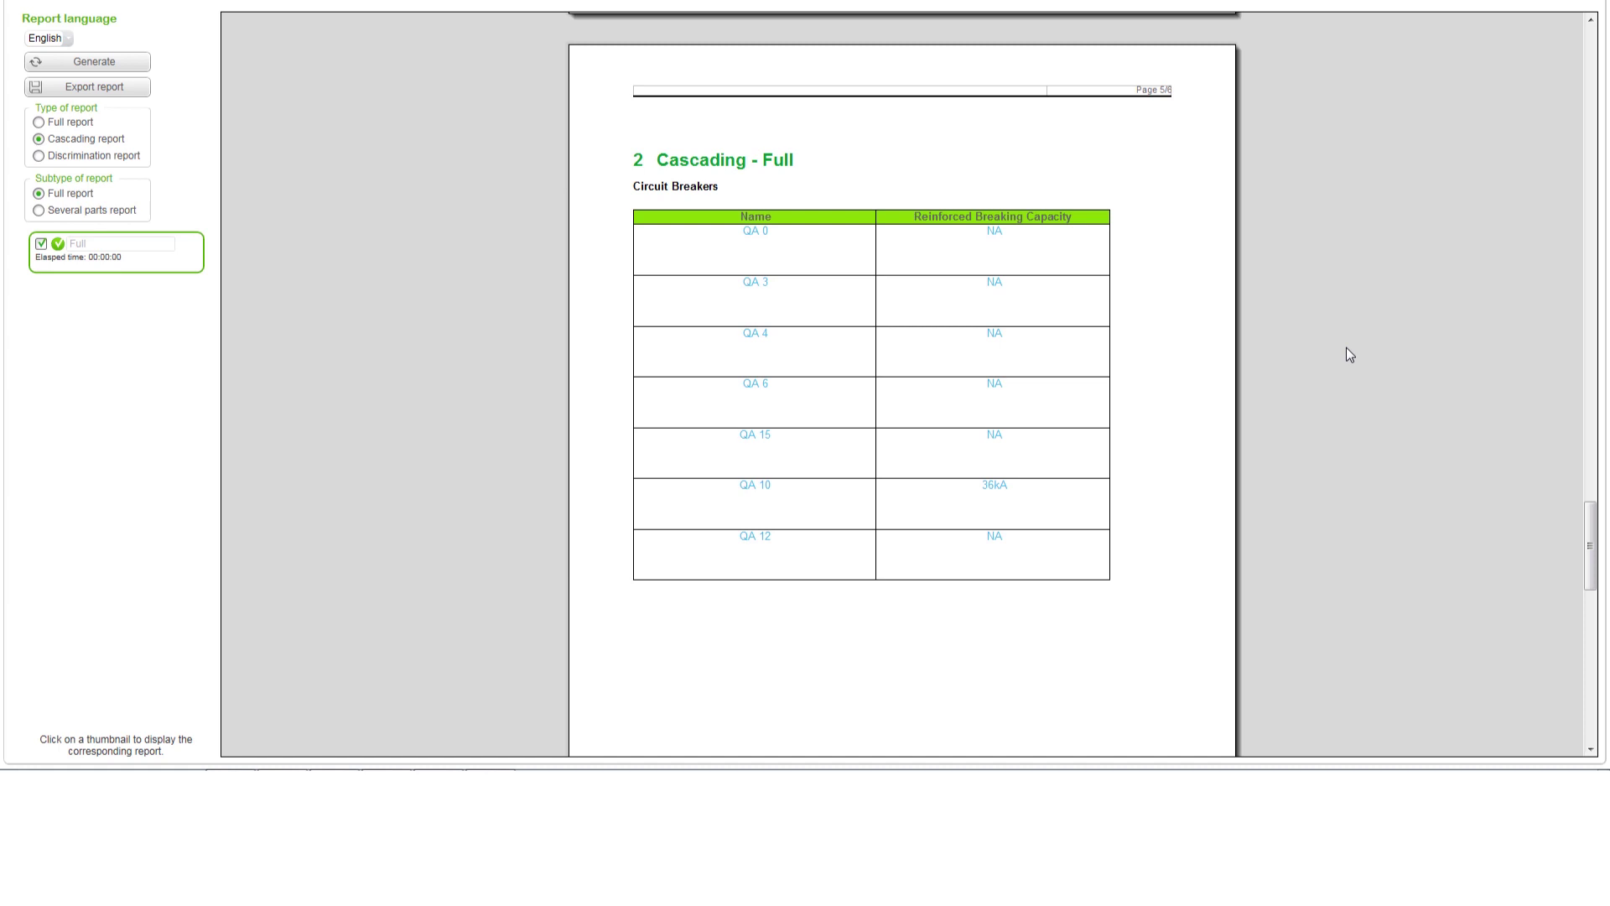
- Export the cascading report to Word, accepting the data-accuracy notice and confirming the folder
left_click(139, 88)
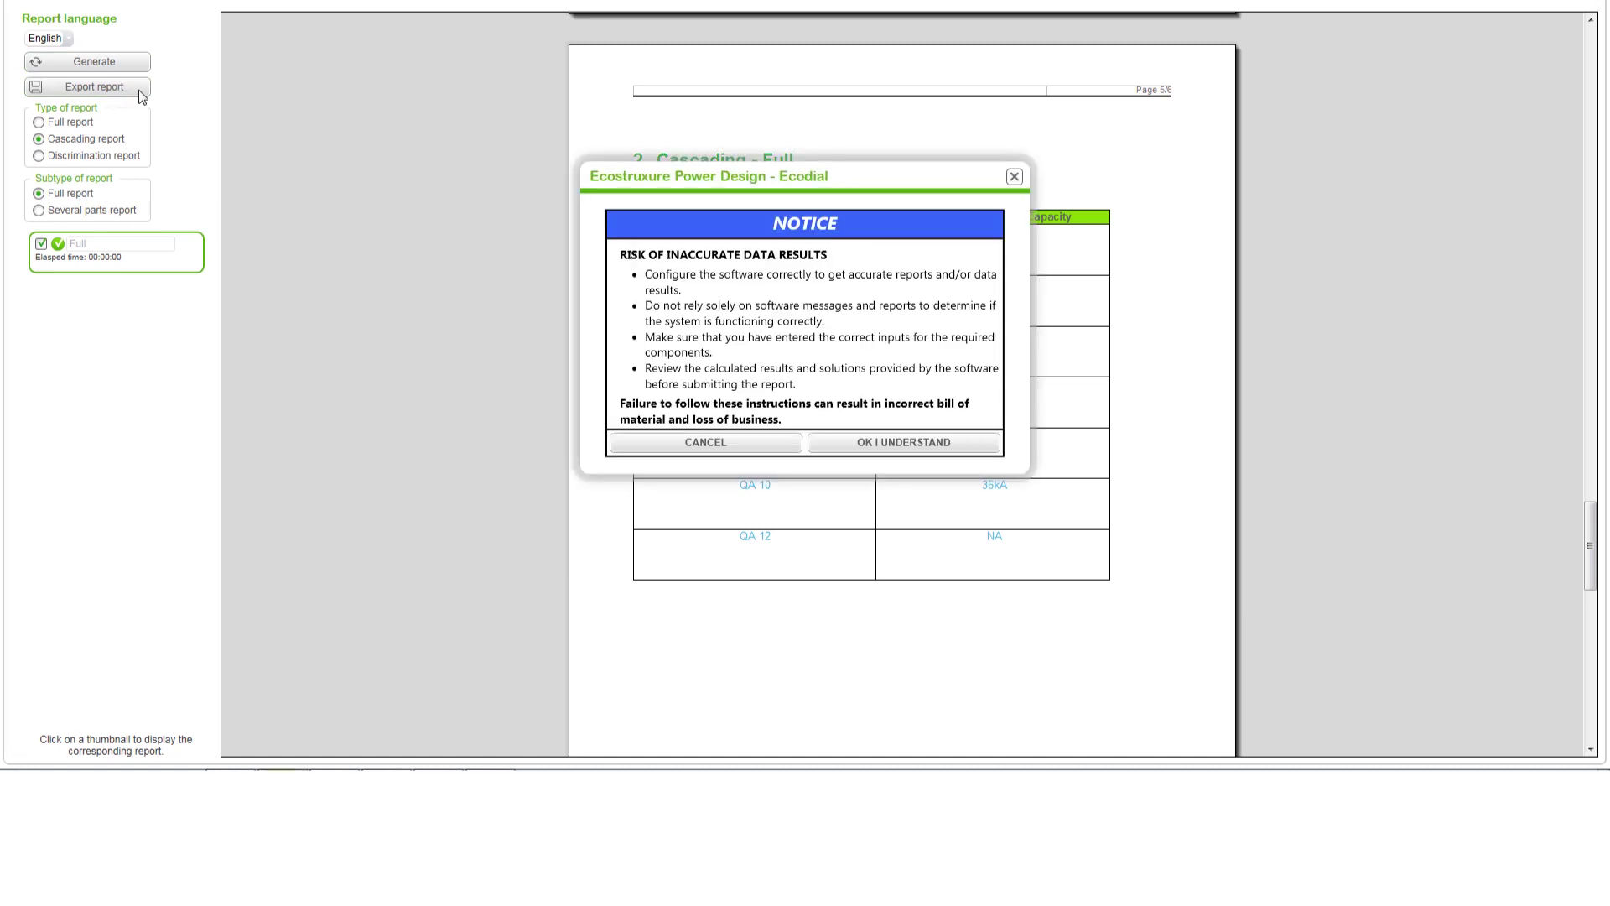
left_click(884, 447)
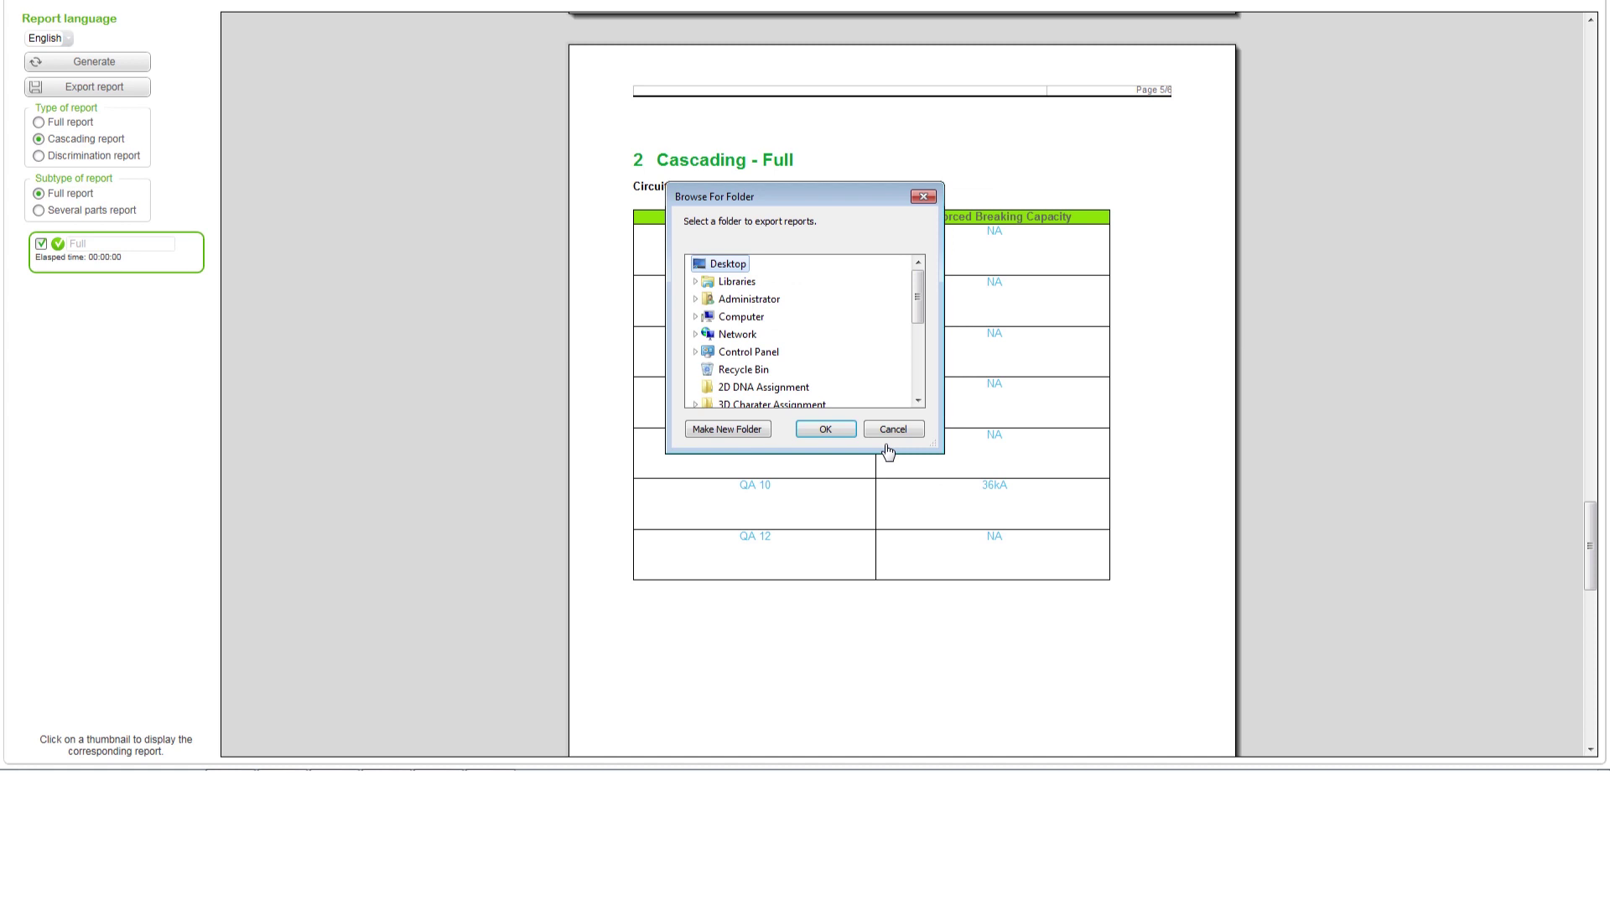
left_click(844, 434)
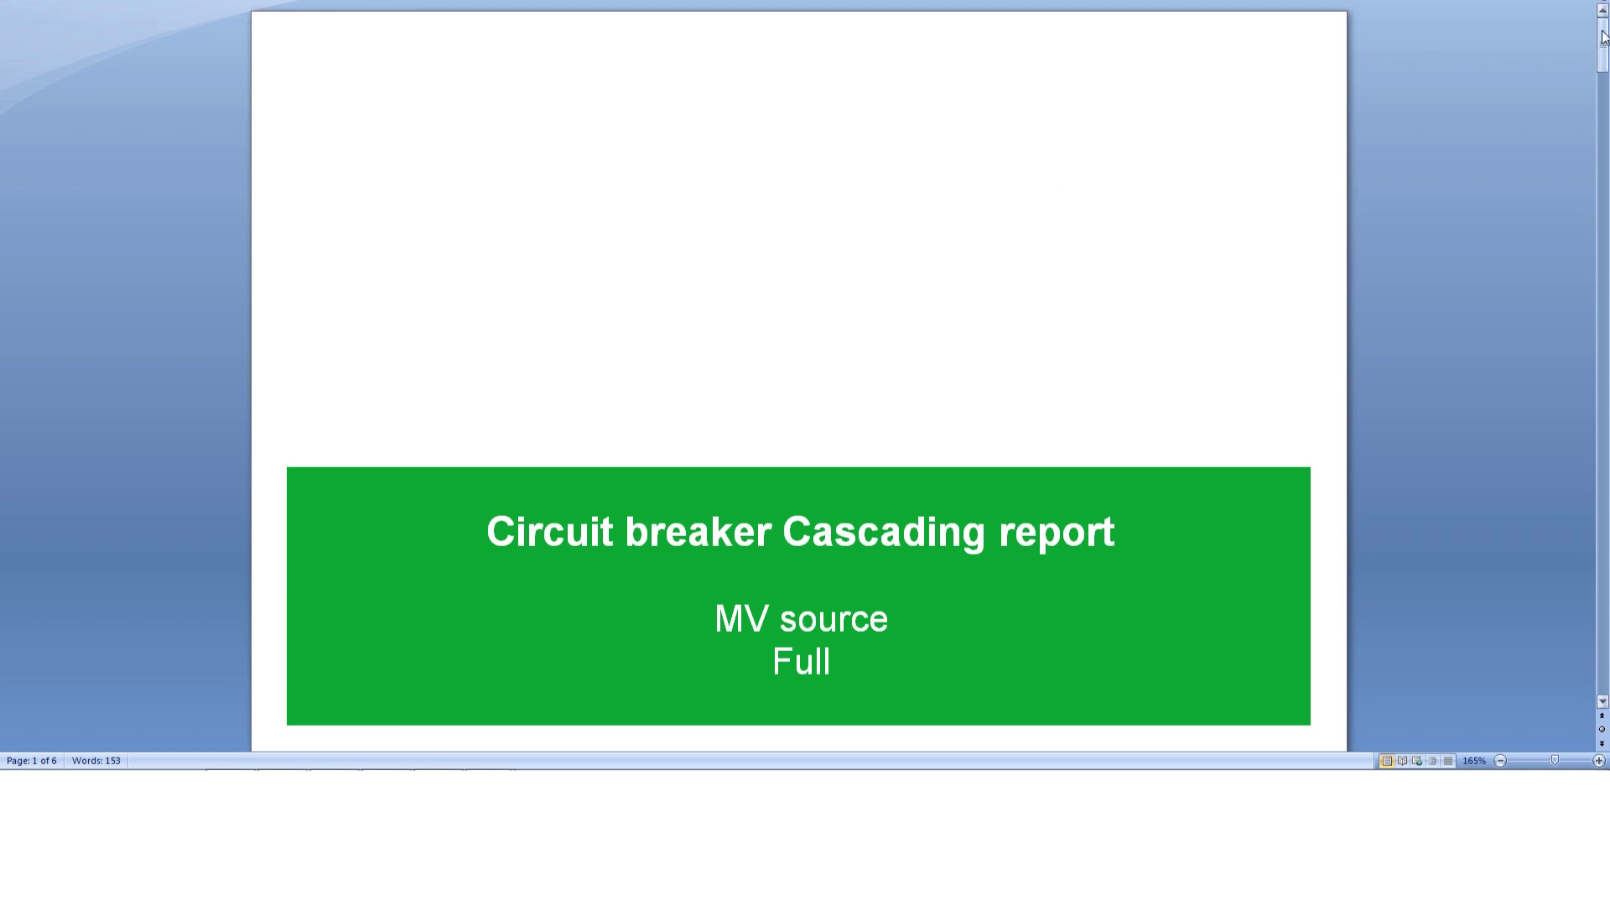
left_click_drag(1603, 36, 1581, 487)
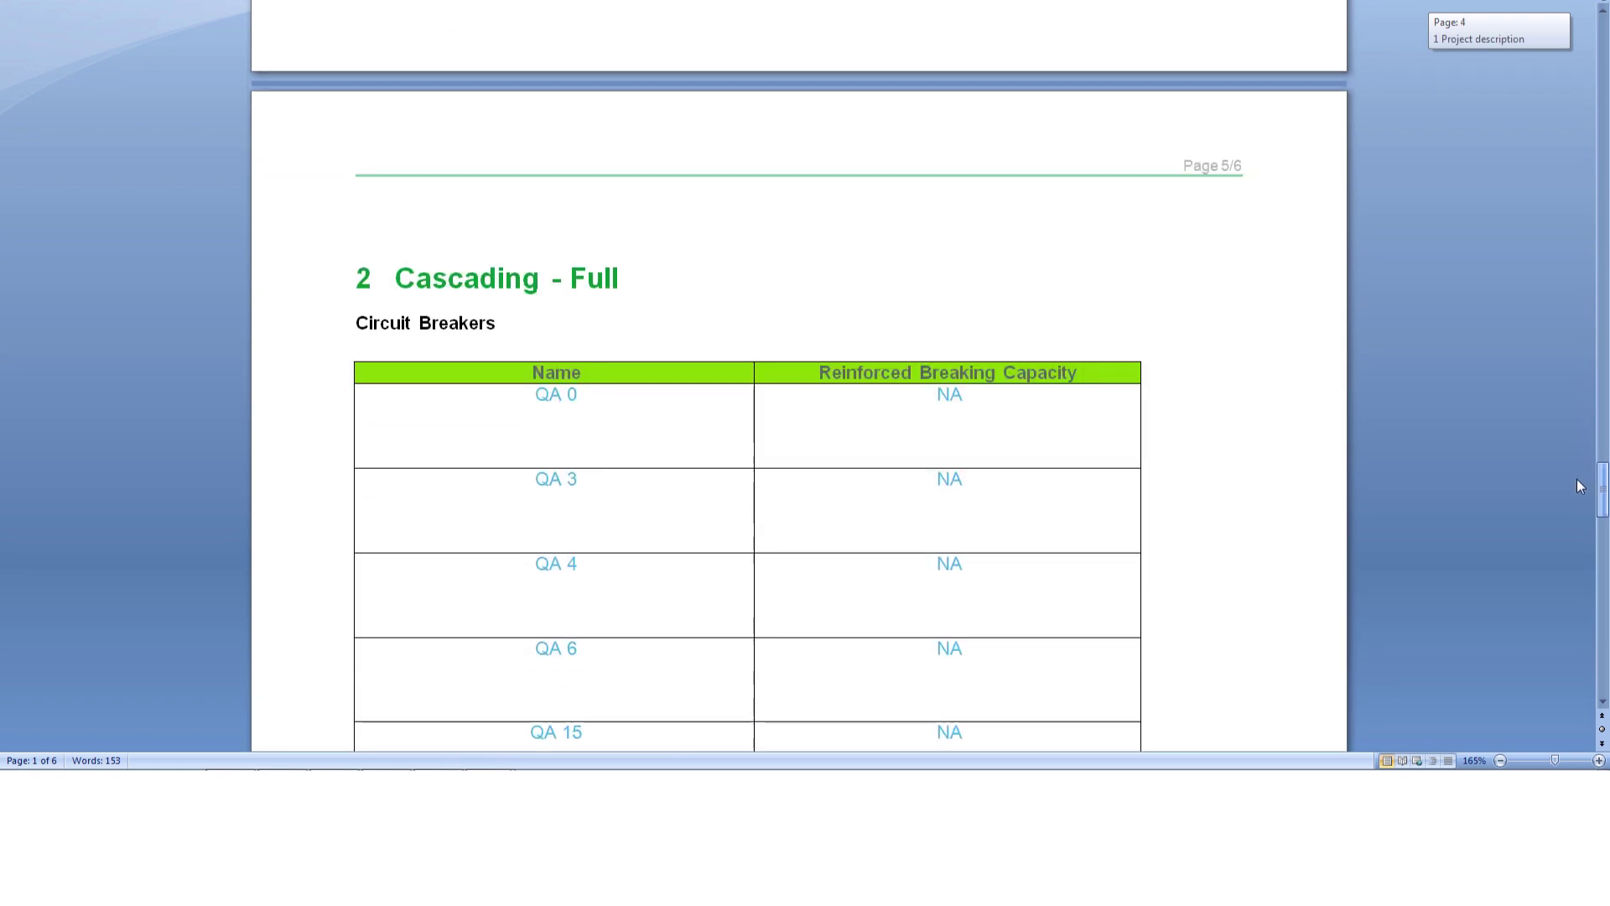
left_click_drag(1578, 479, 1574, 497)
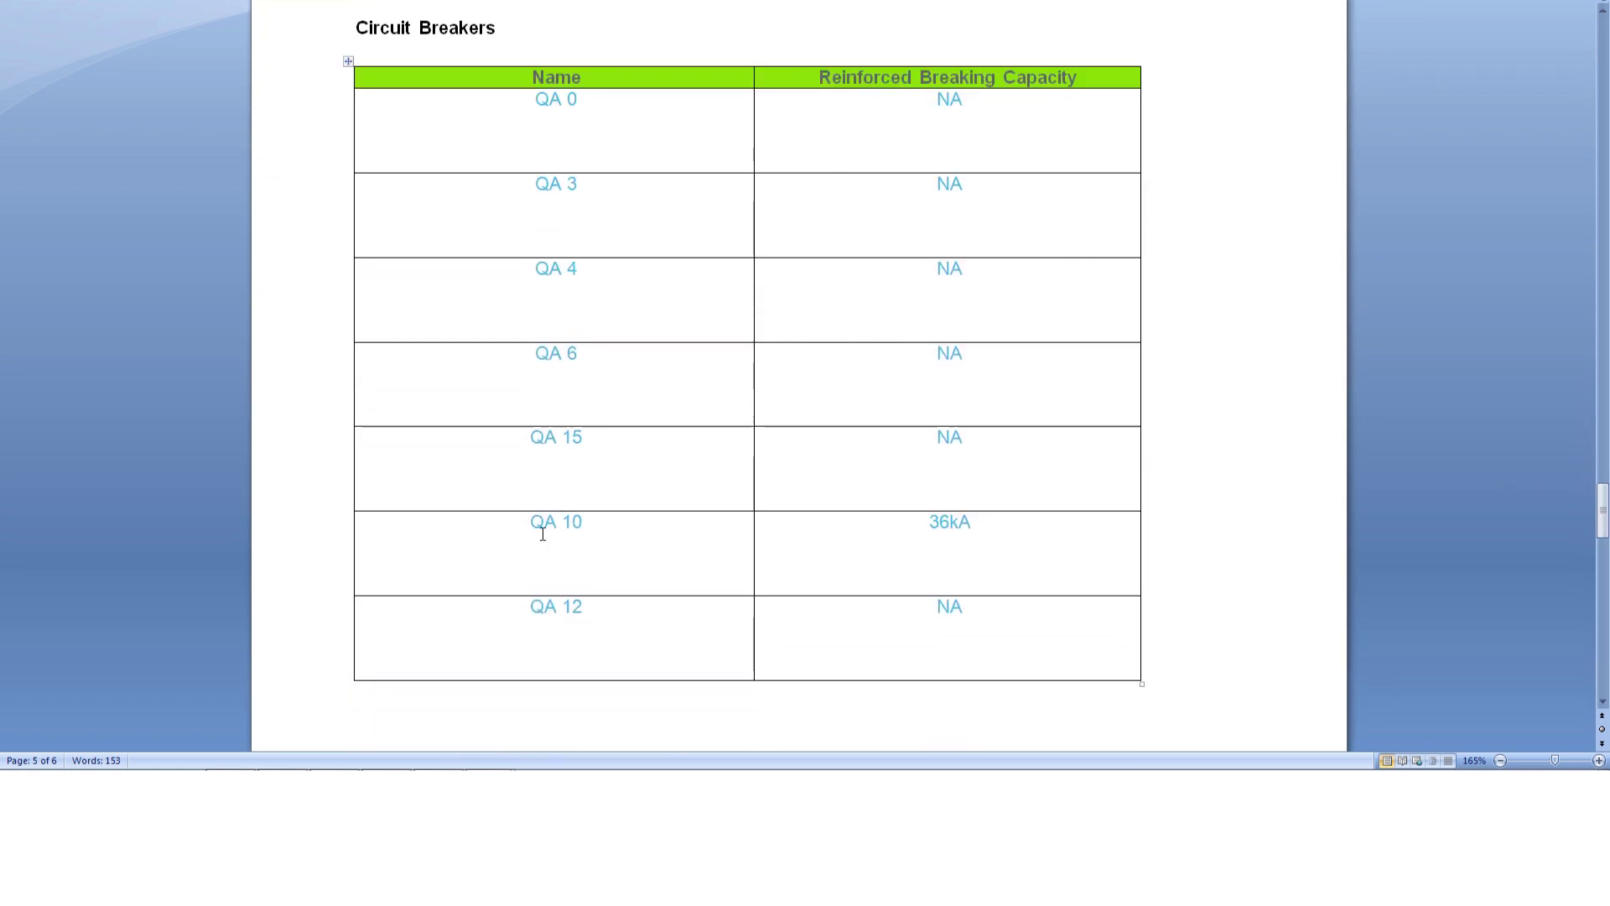